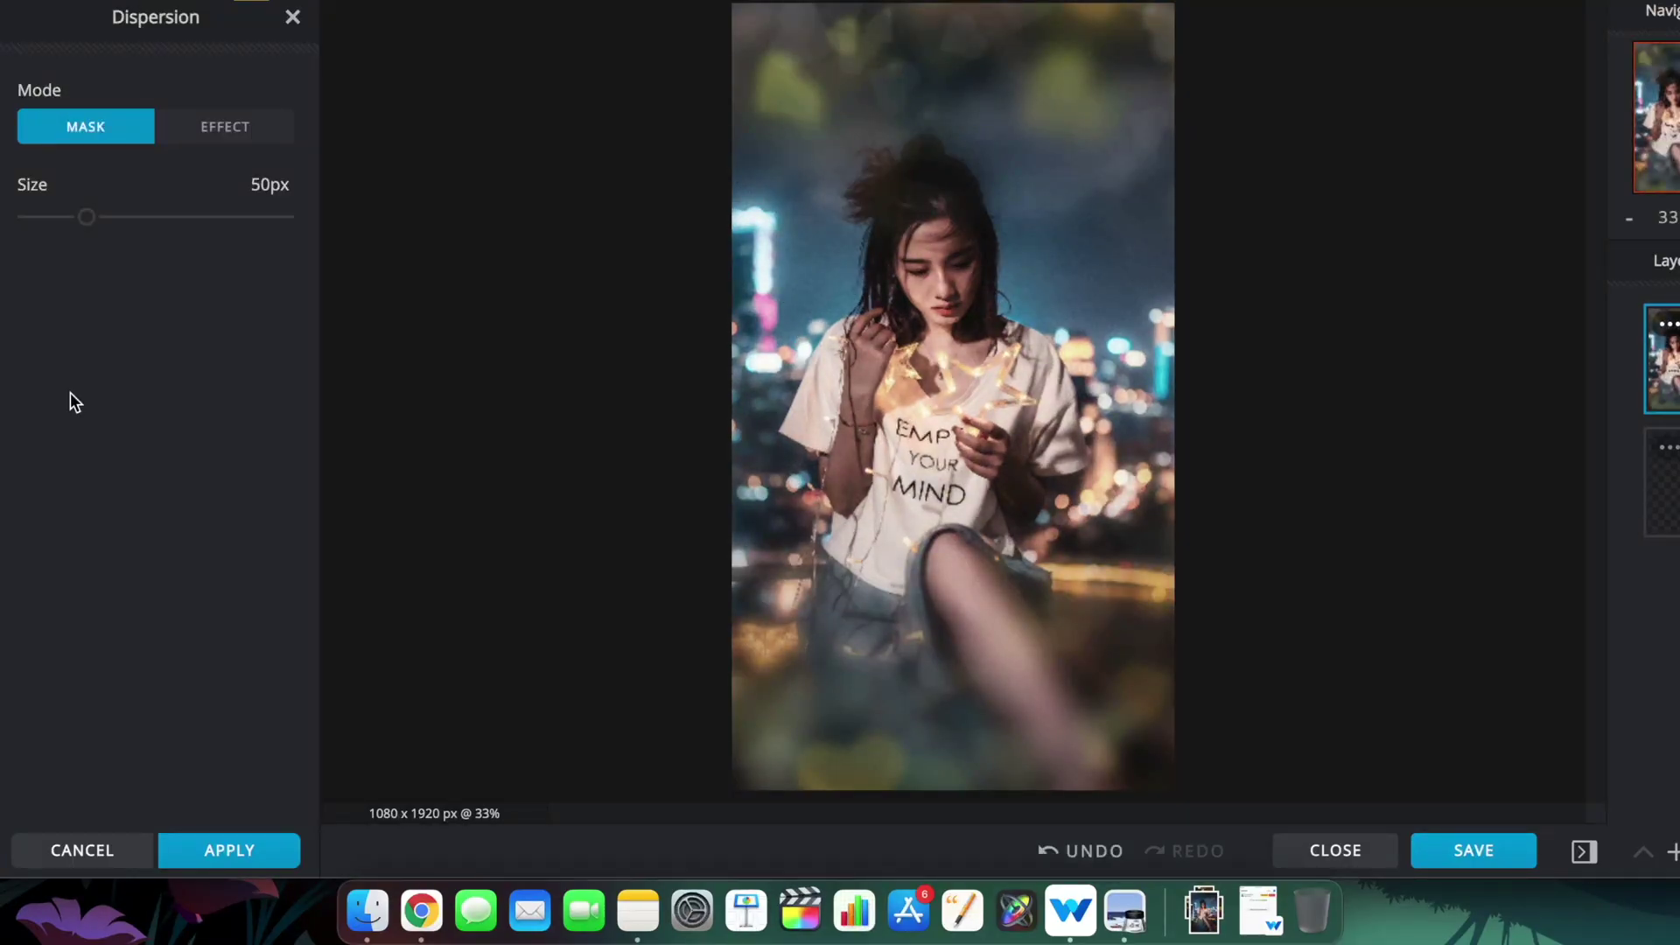
left_click(204, 124)
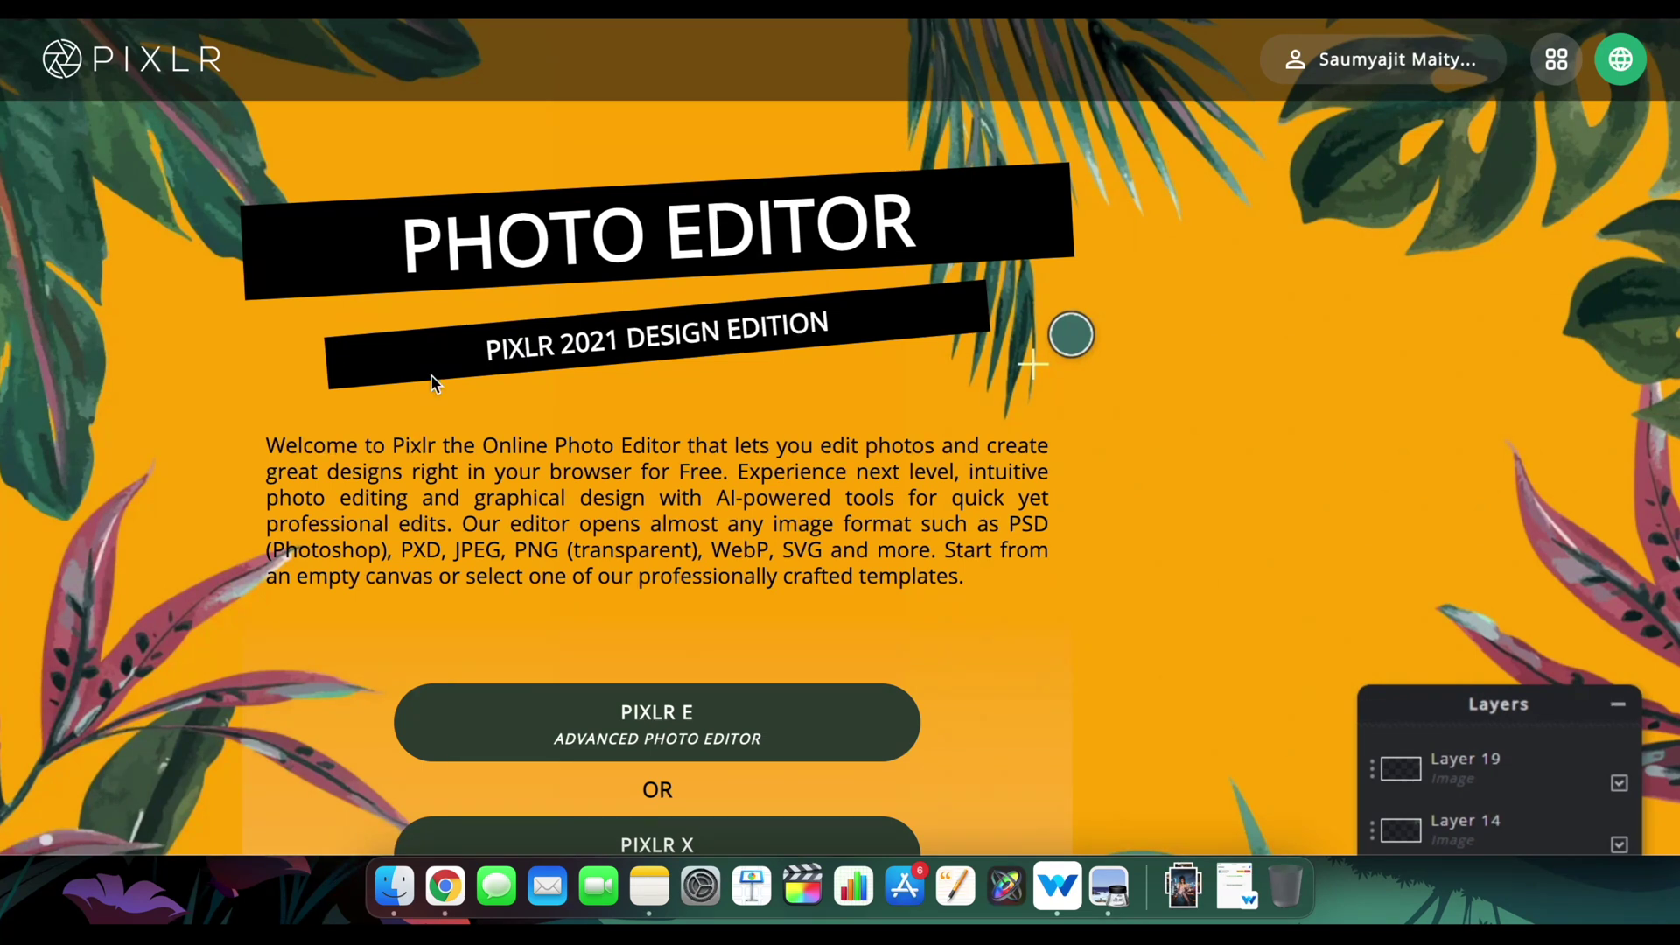
Open Pixlr X and create a new 1080x1920 Instagram story canvas named Portrait
scroll(430, 376, "down", 3)
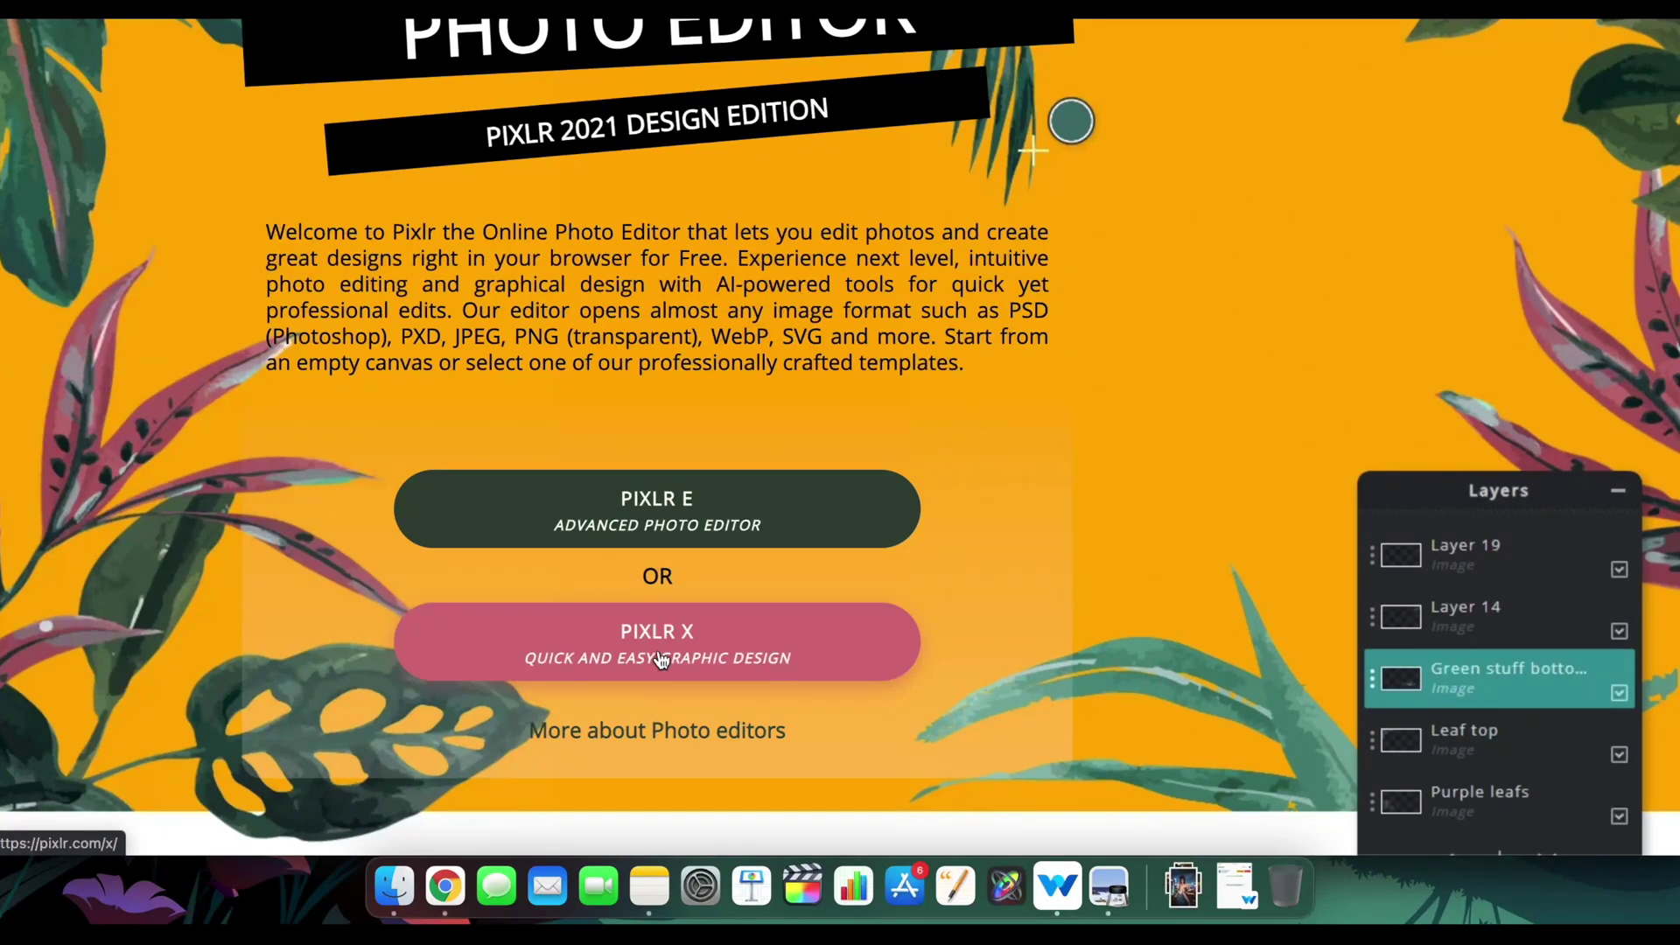
left_click(662, 660)
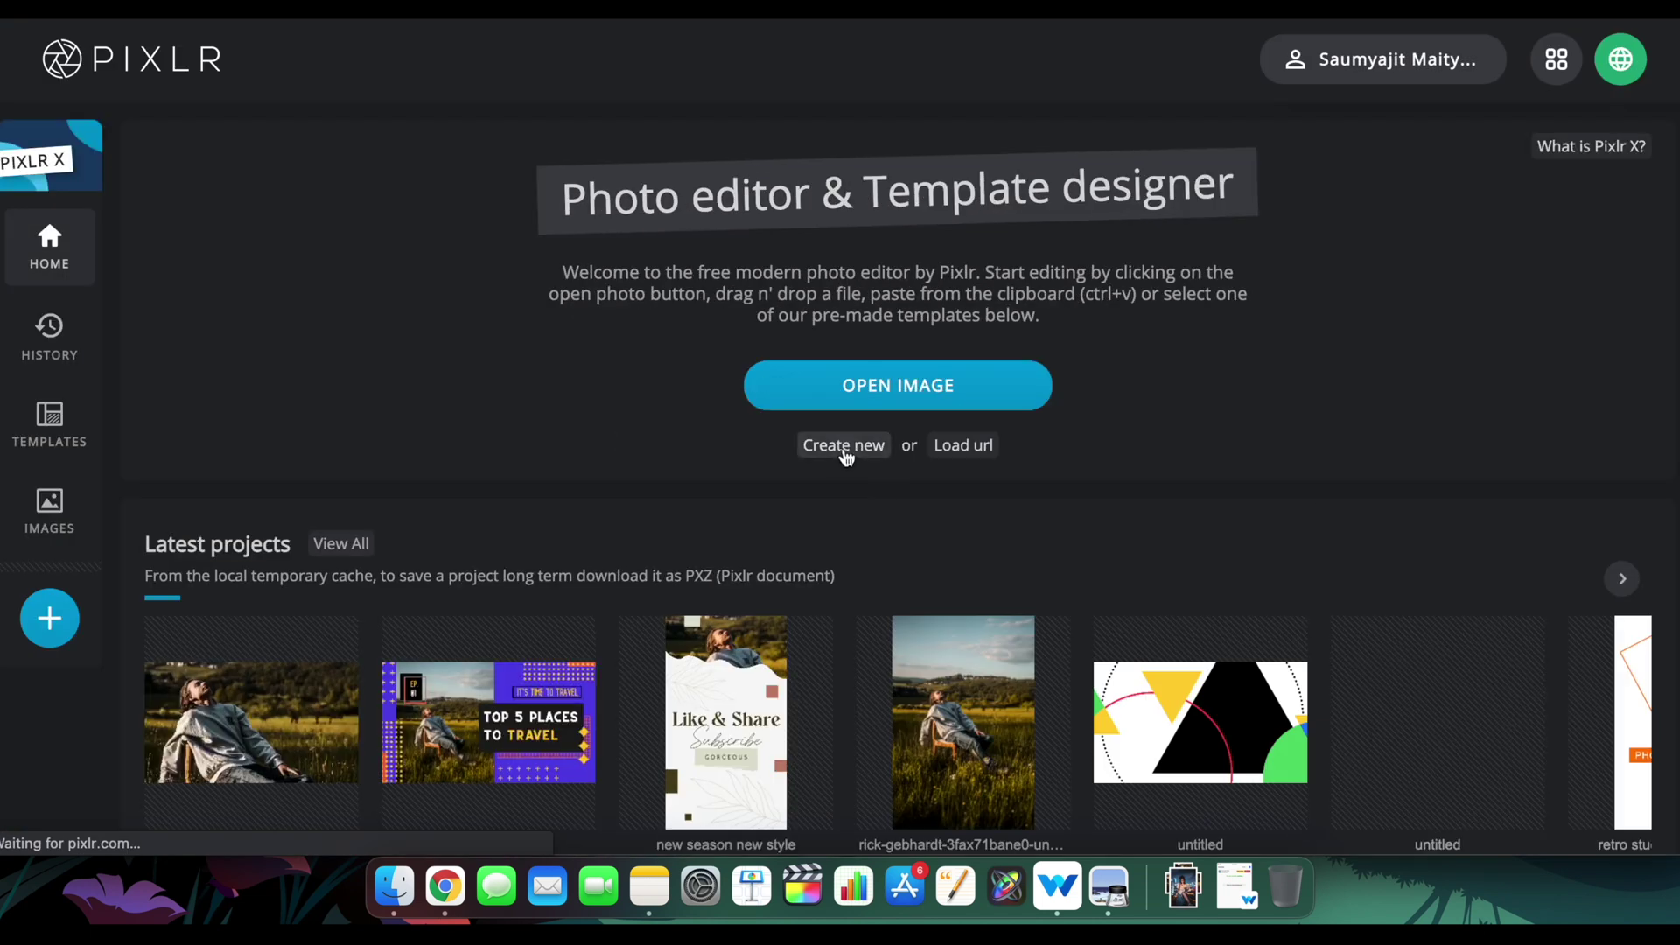
left_click(843, 451)
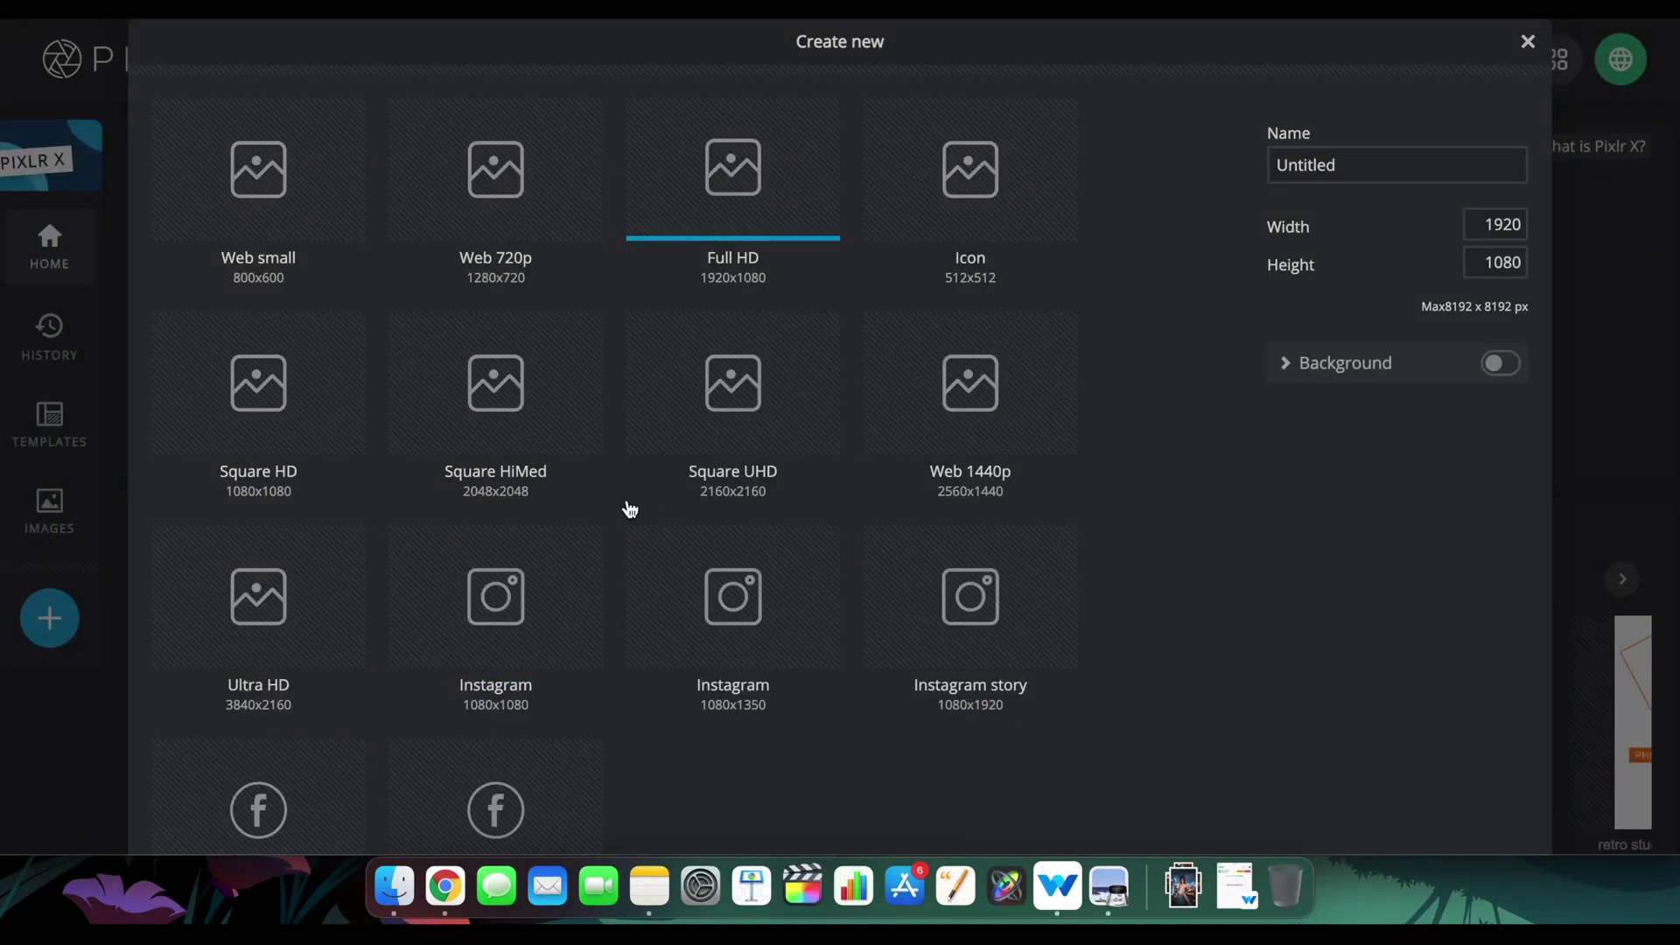
left_click(970, 603)
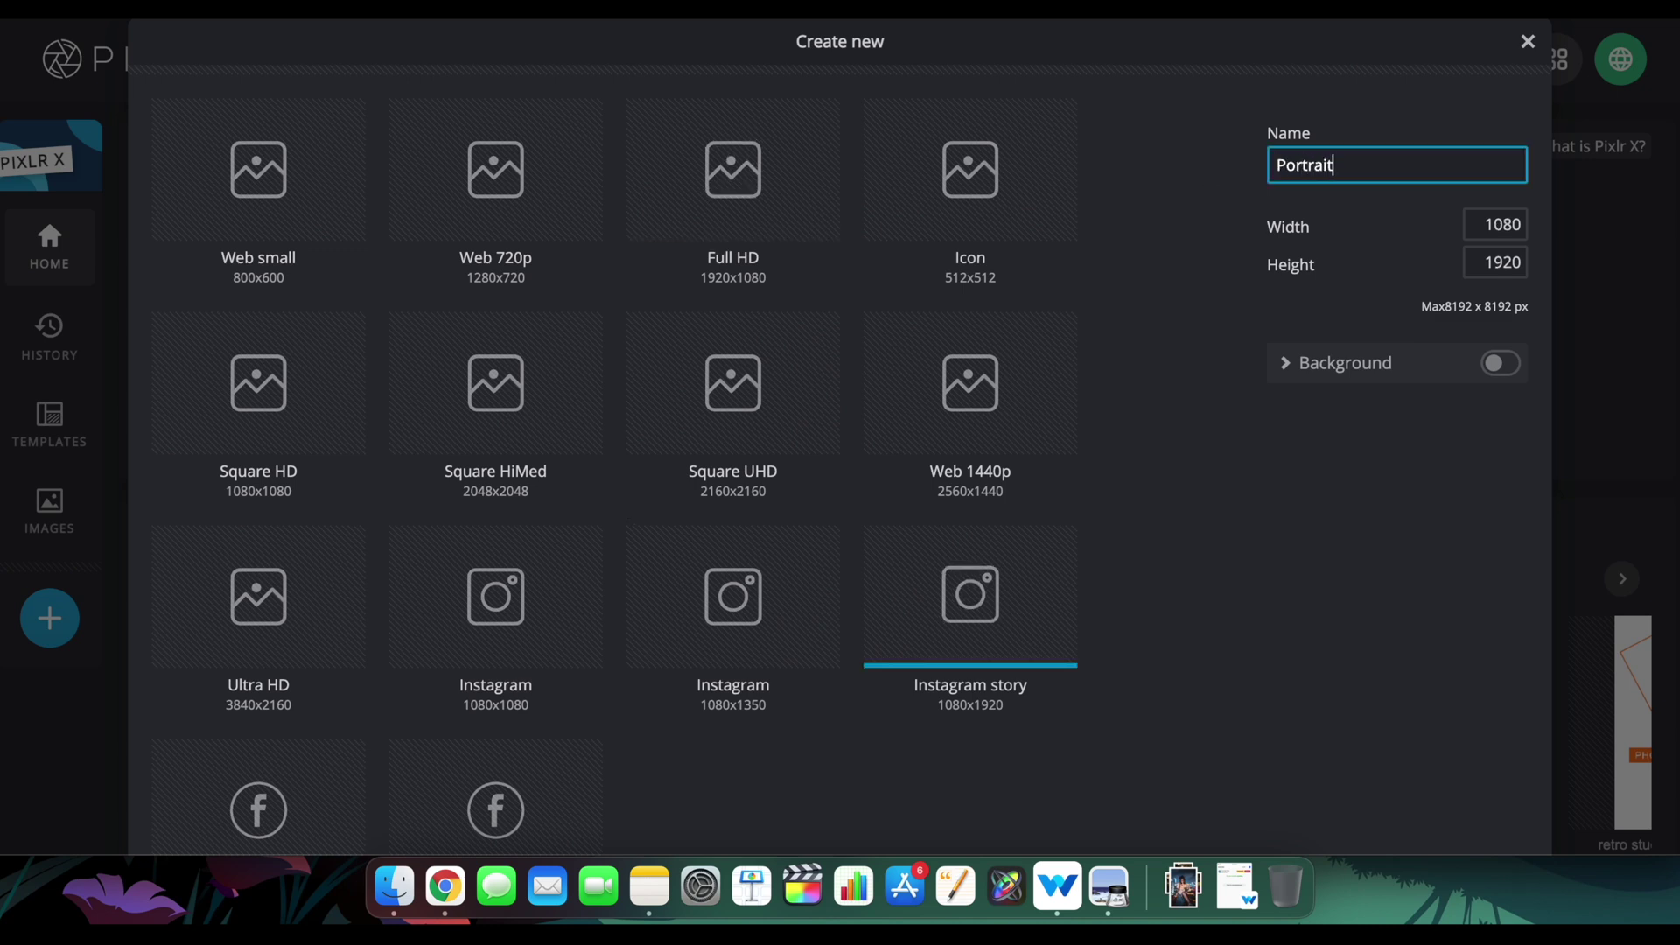
type("Portrait")
key("Return")
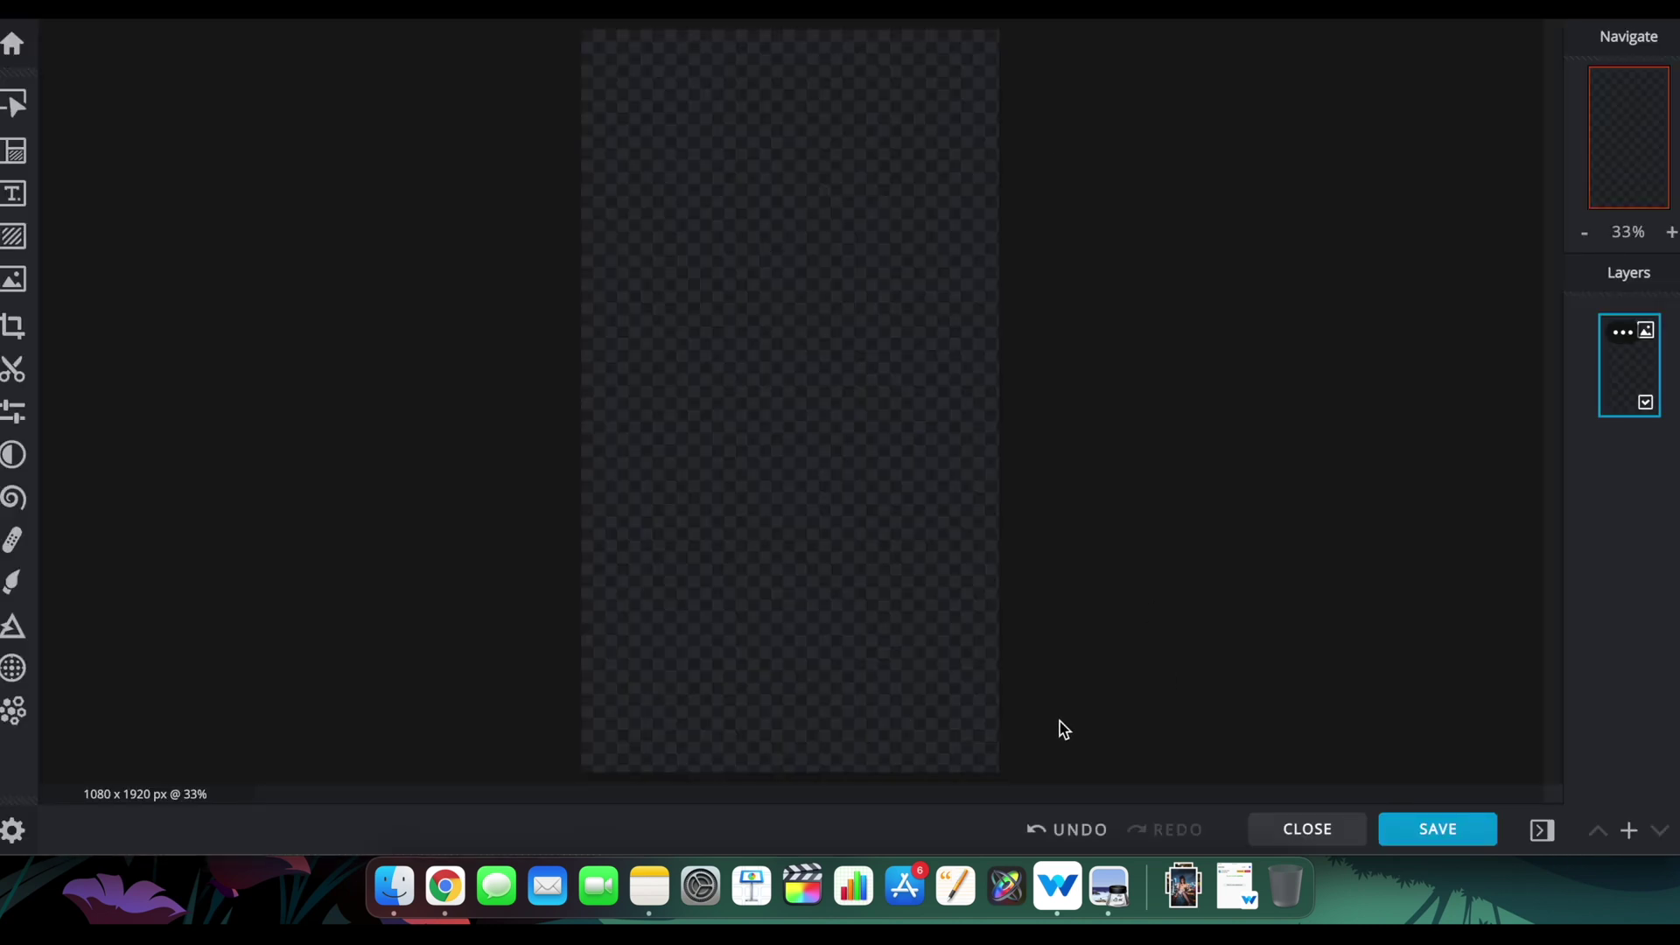
Add the night-city portrait photo to the blank canvas as a new layer and scale it to cover the whole canvas
left_click(1183, 885)
left_click_drag(1186, 798, 873, 385)
left_click(961, 457)
left_click_drag(960, 169, 897, 259)
left_click(1020, 301)
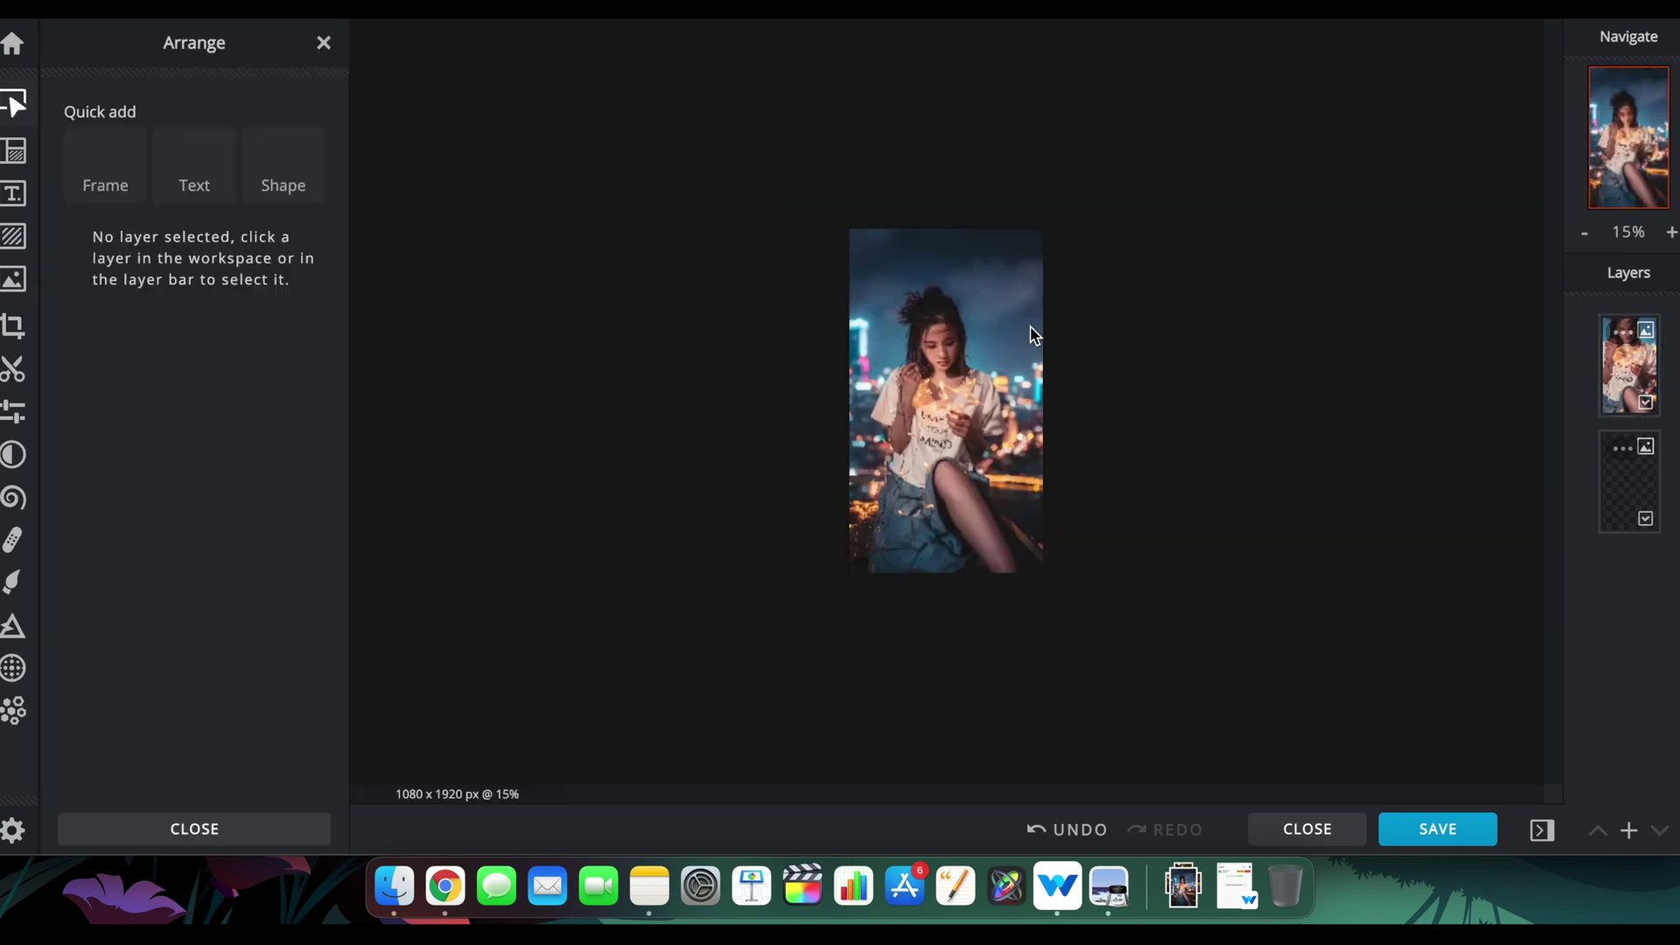
Apply the Film effect to the portrait photo layer
scroll(1020, 301, "up", 5)
left_click(883, 285)
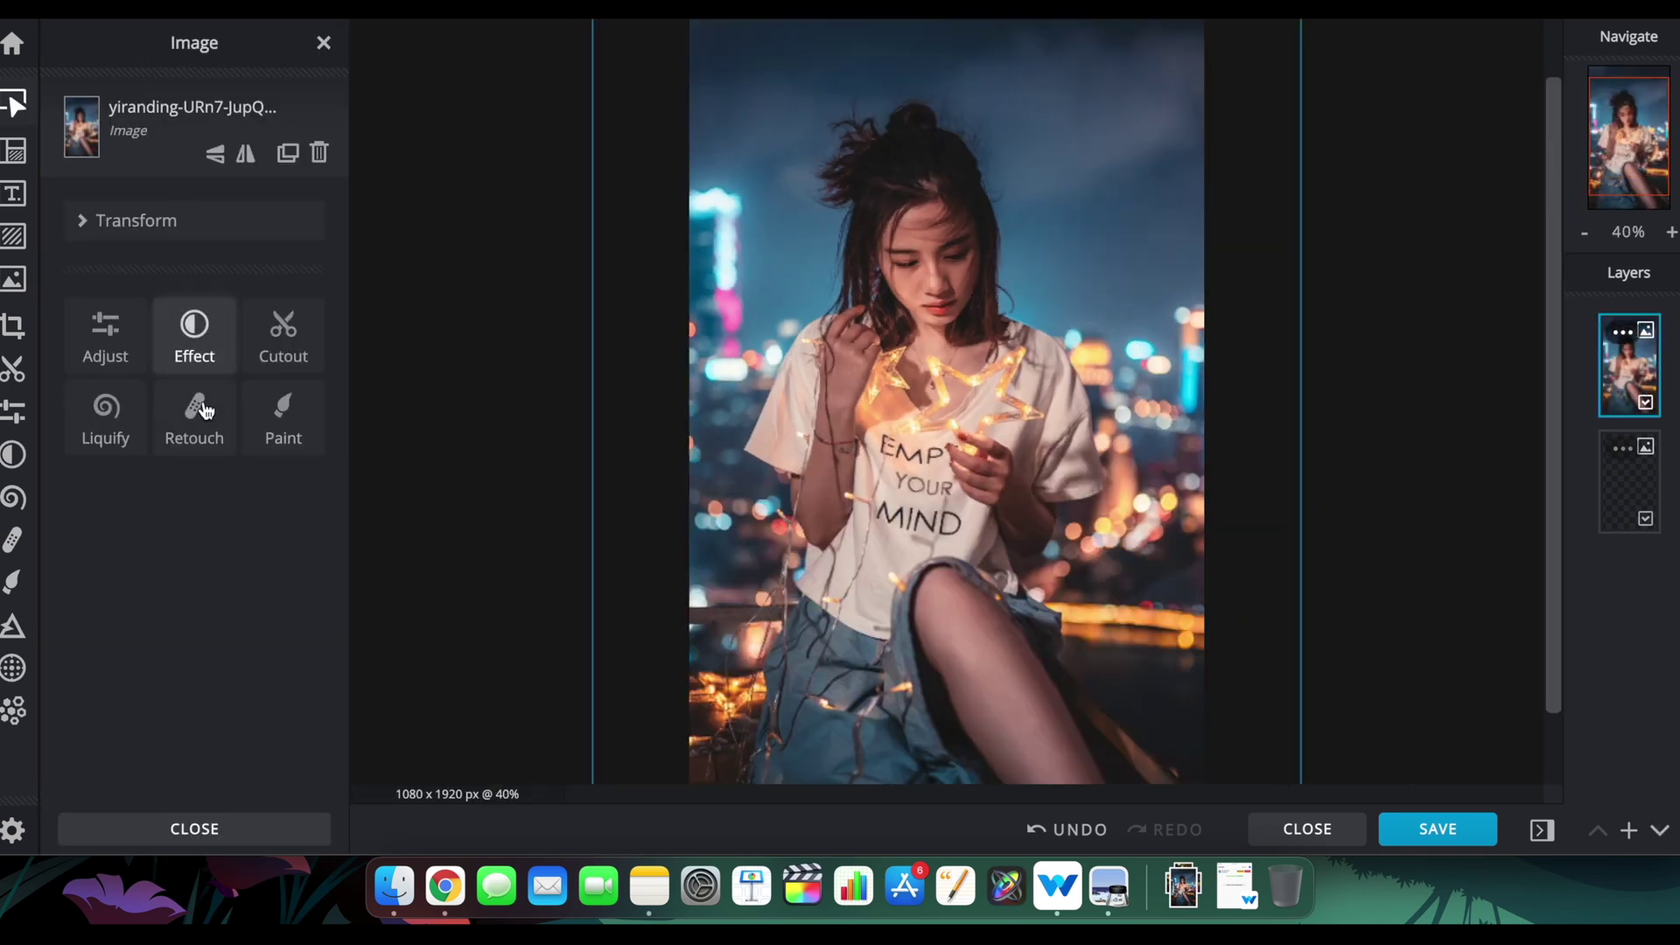
left_click(197, 345)
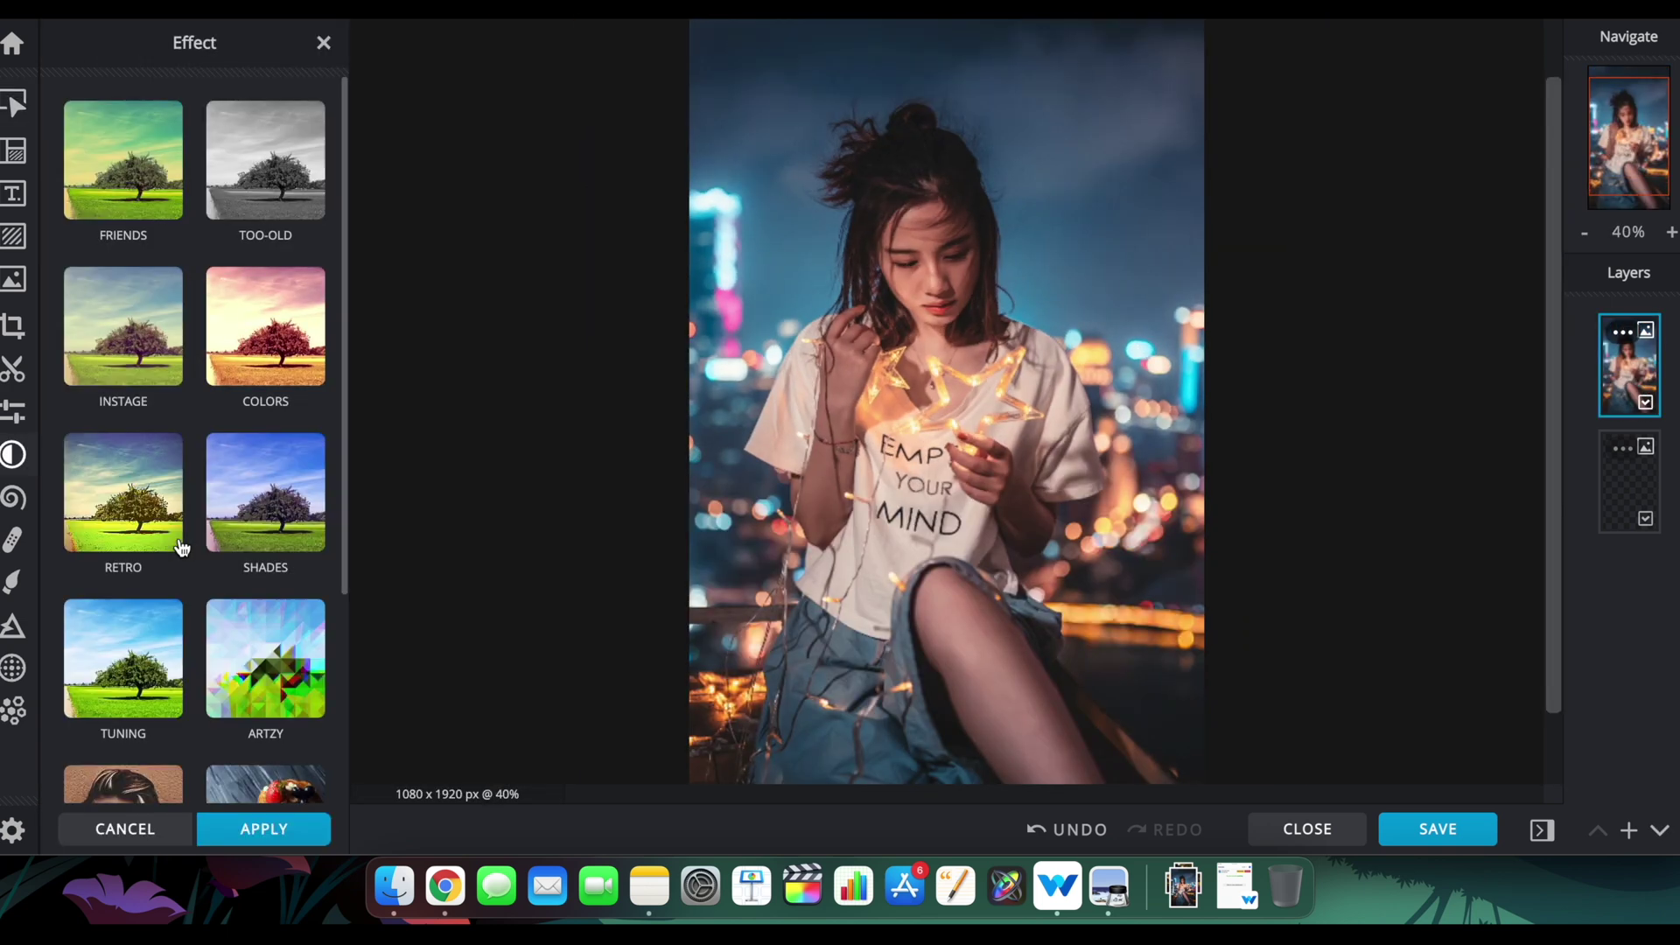
scroll(175, 525, "down", 10)
left_click(192, 336)
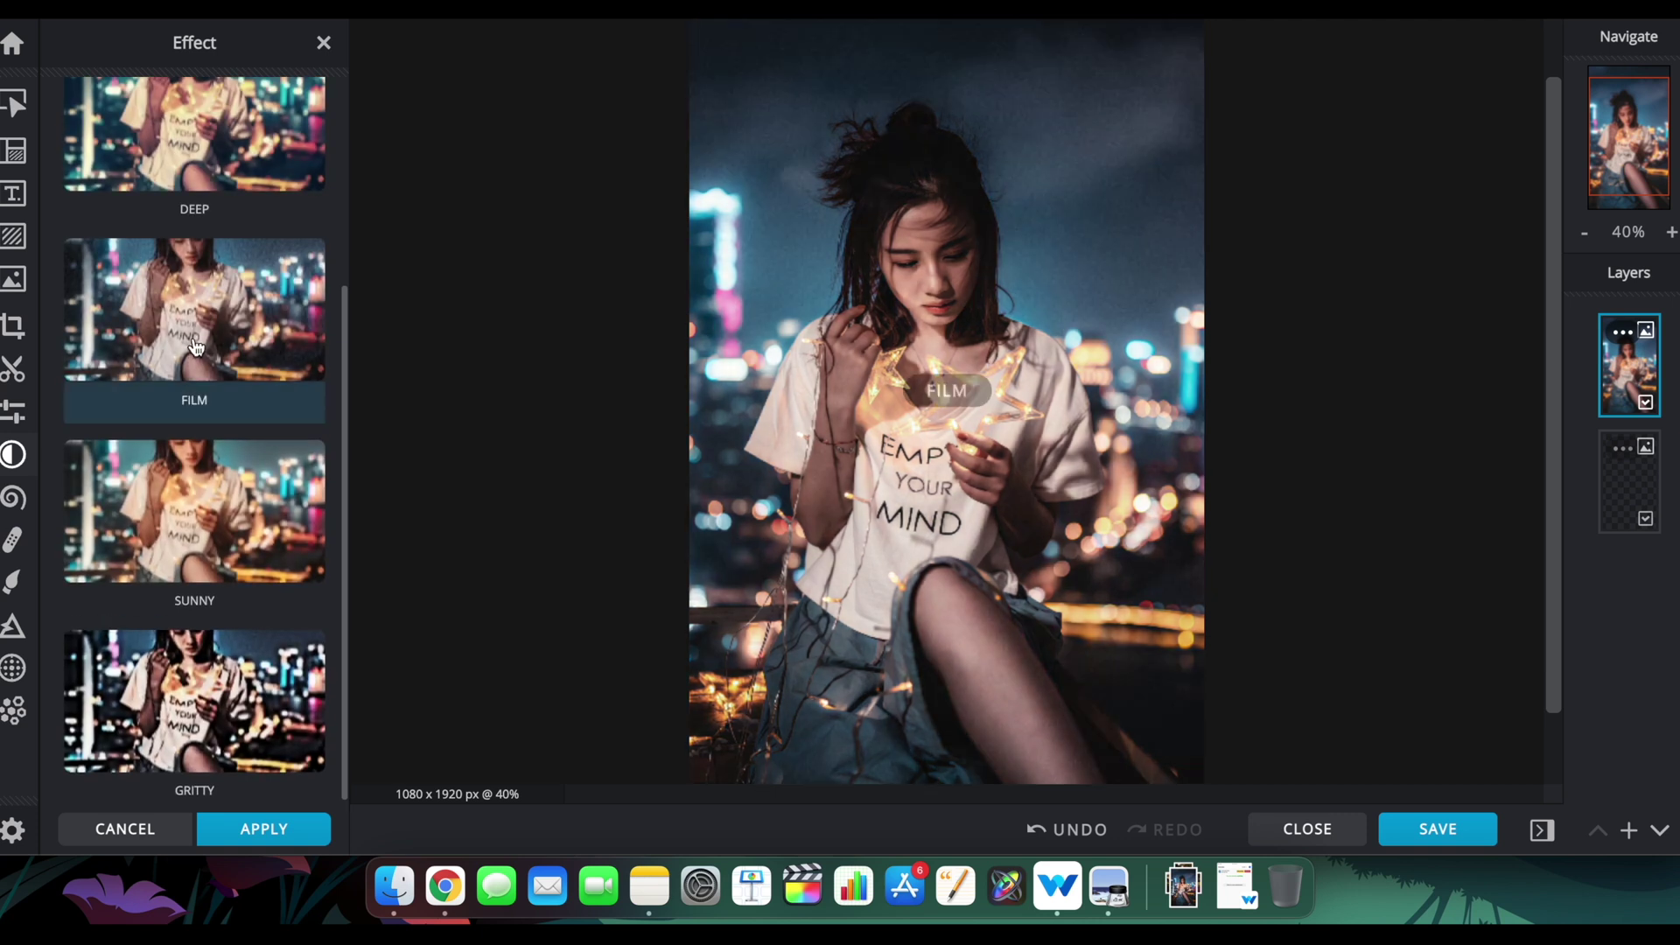
left_click(263, 828)
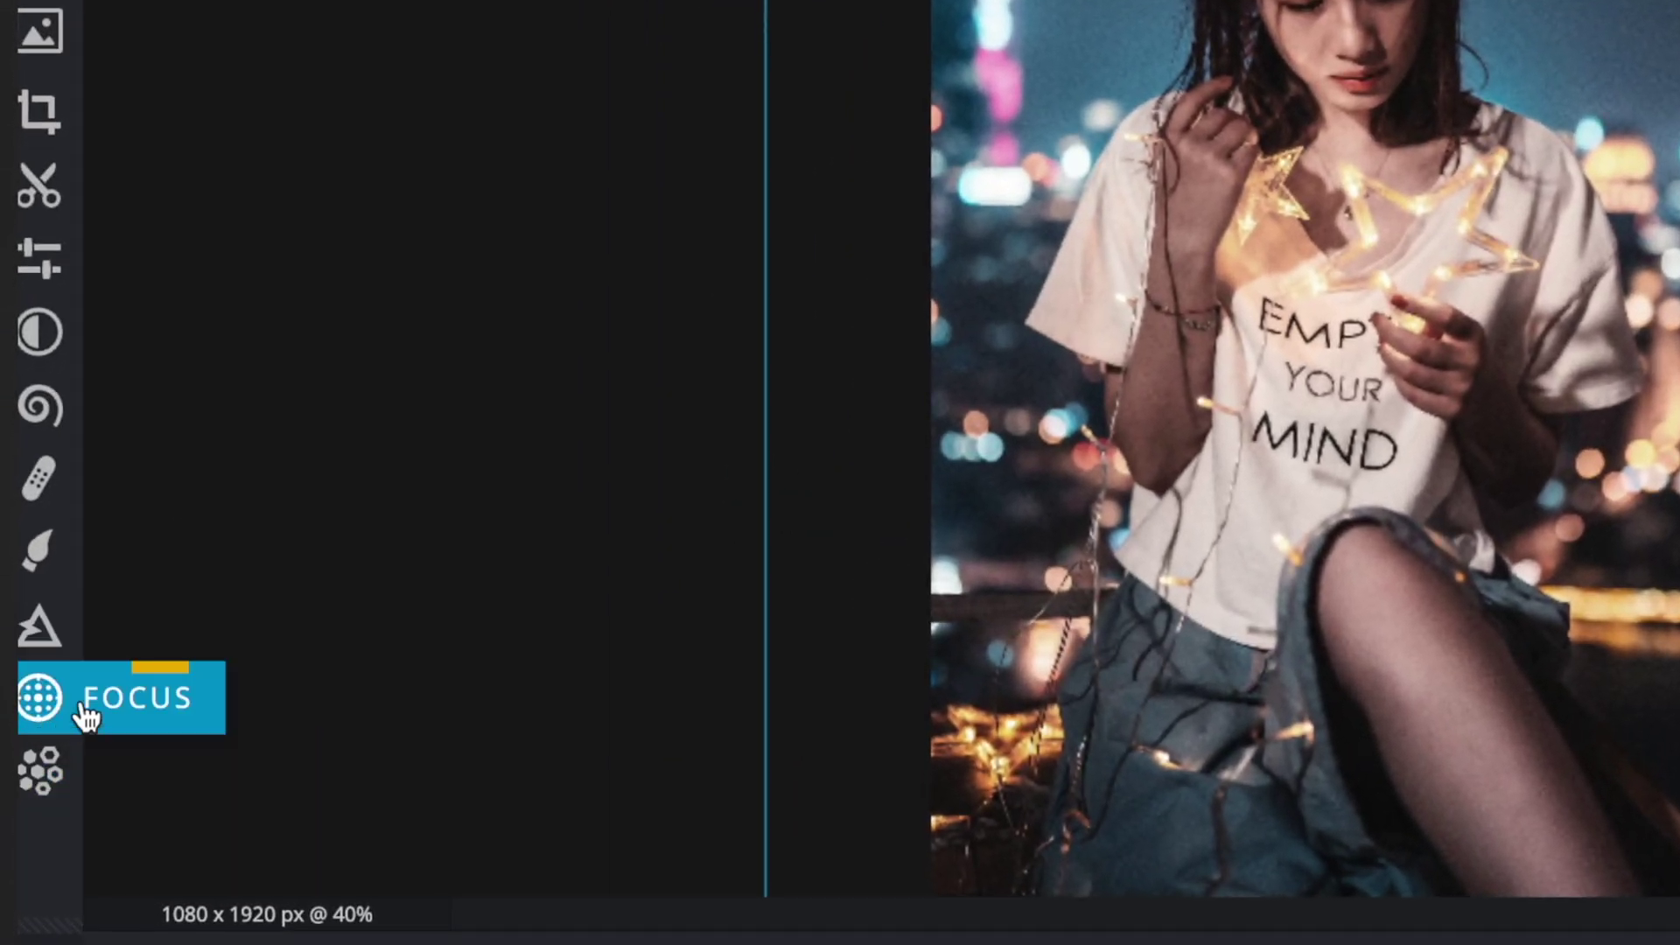
Start the Focus tool, move the horizontal focus band up slightly, and enable Soft blur with an amount of 100
left_click(40, 705)
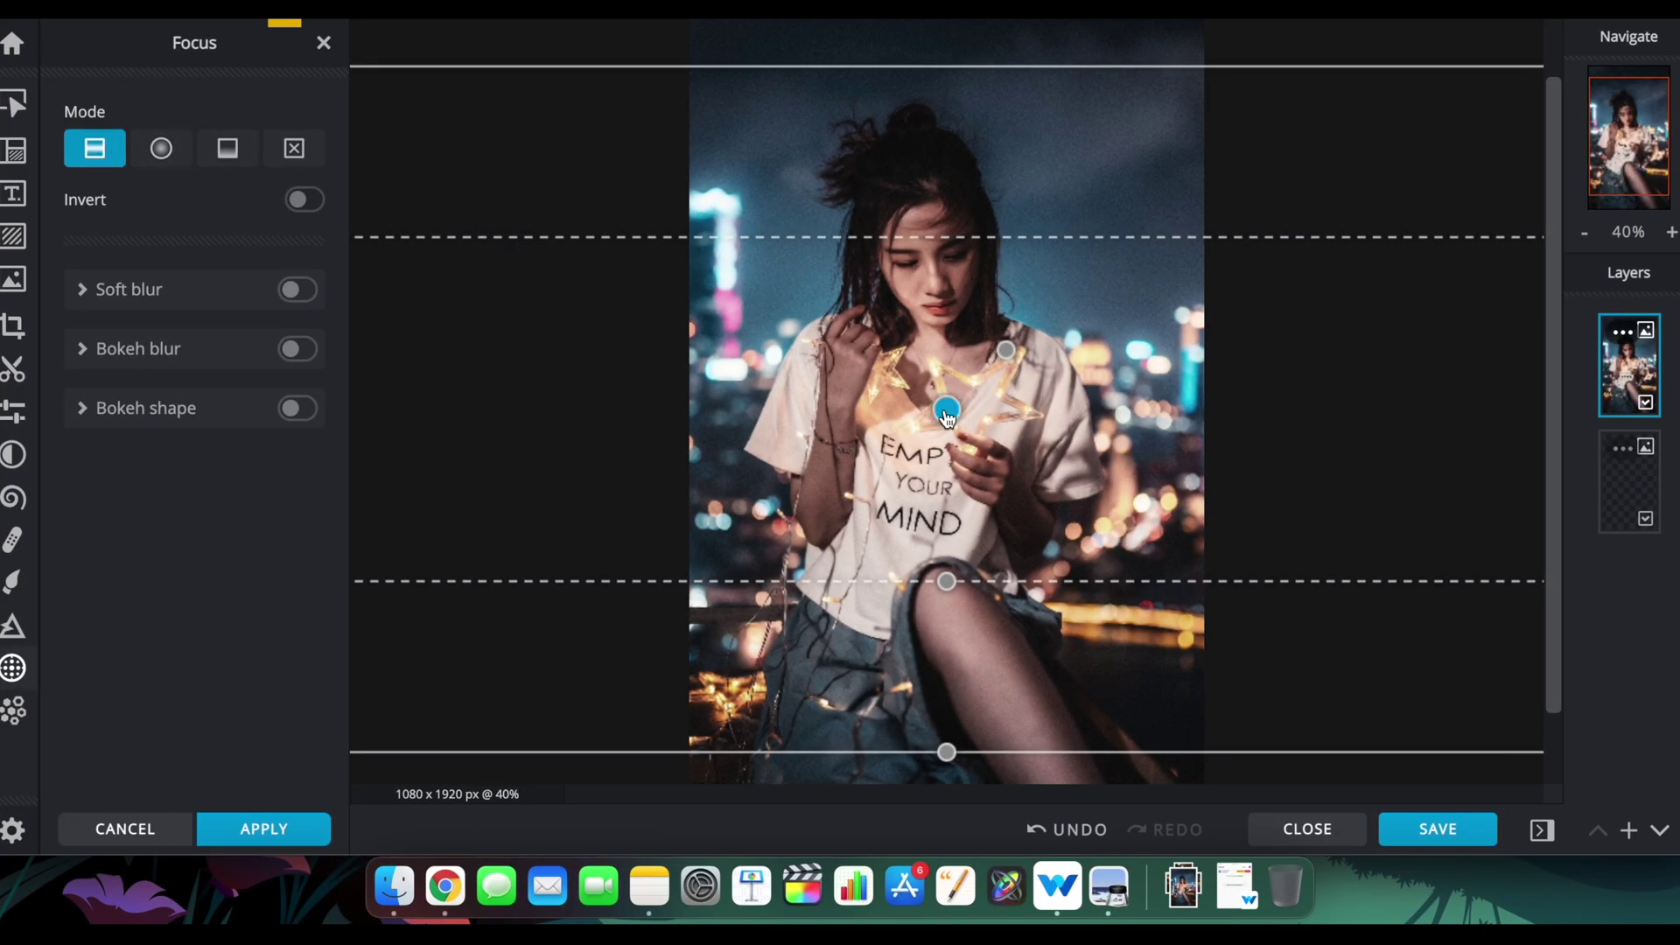
mouse_move(947, 411)
left_mouse_down()
mouse_move(945, 679)
mouse_move(915, 315)
mouse_move(915, 683)
mouse_move(924, 307)
mouse_move(957, 382)
left_mouse_up()
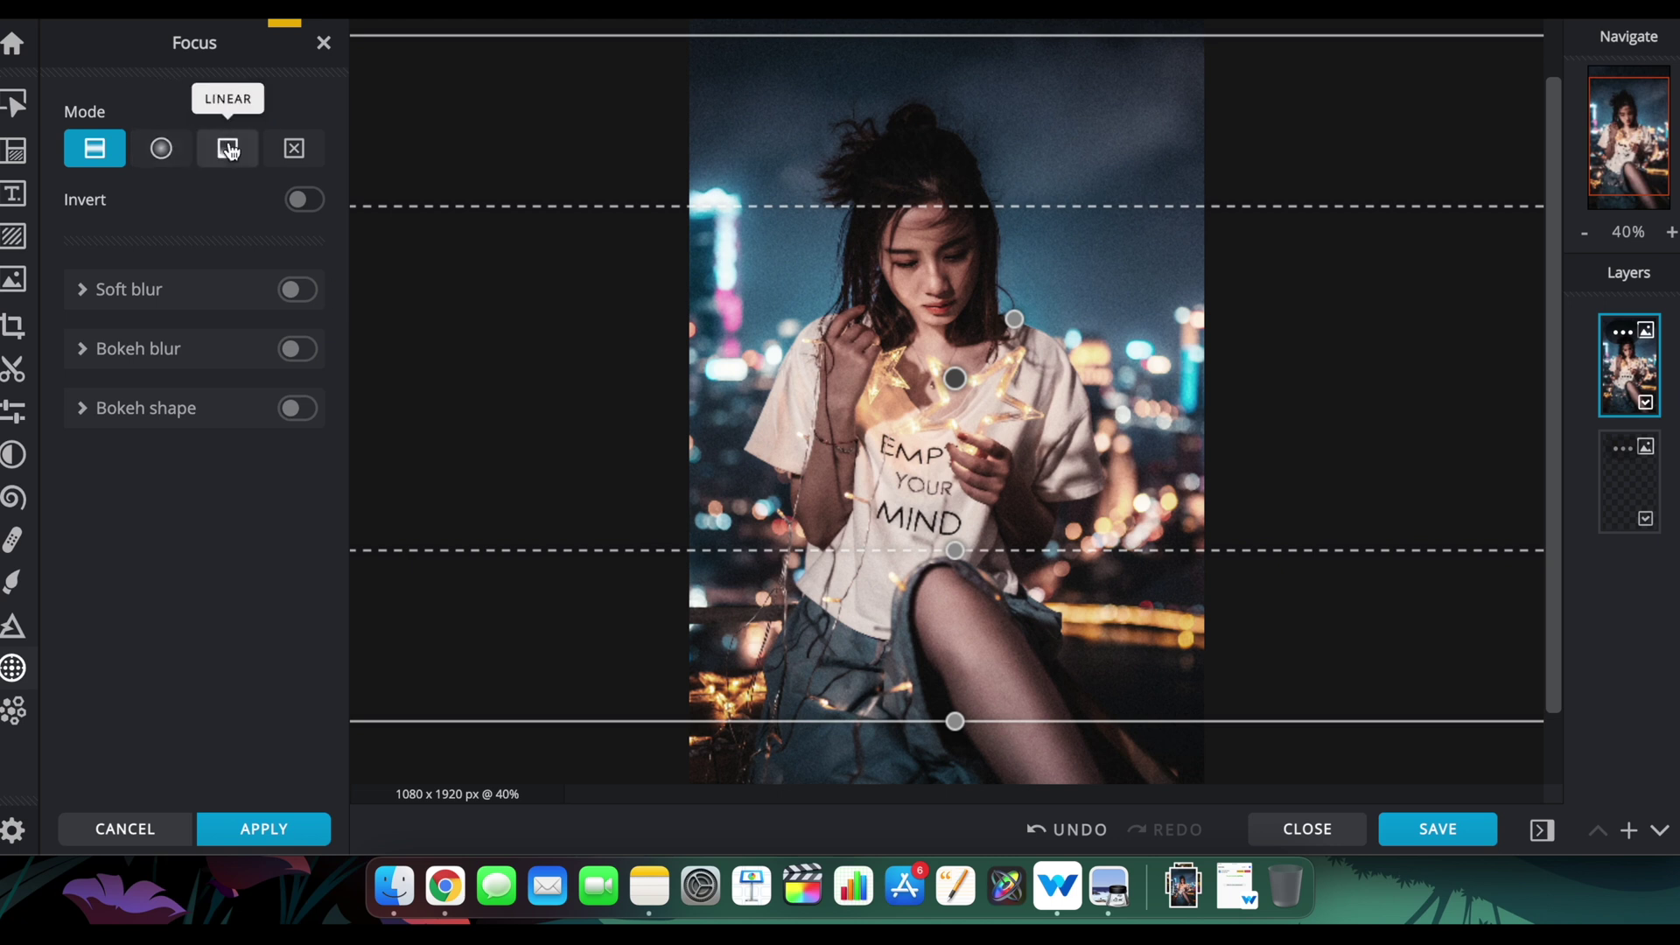
left_click(297, 292)
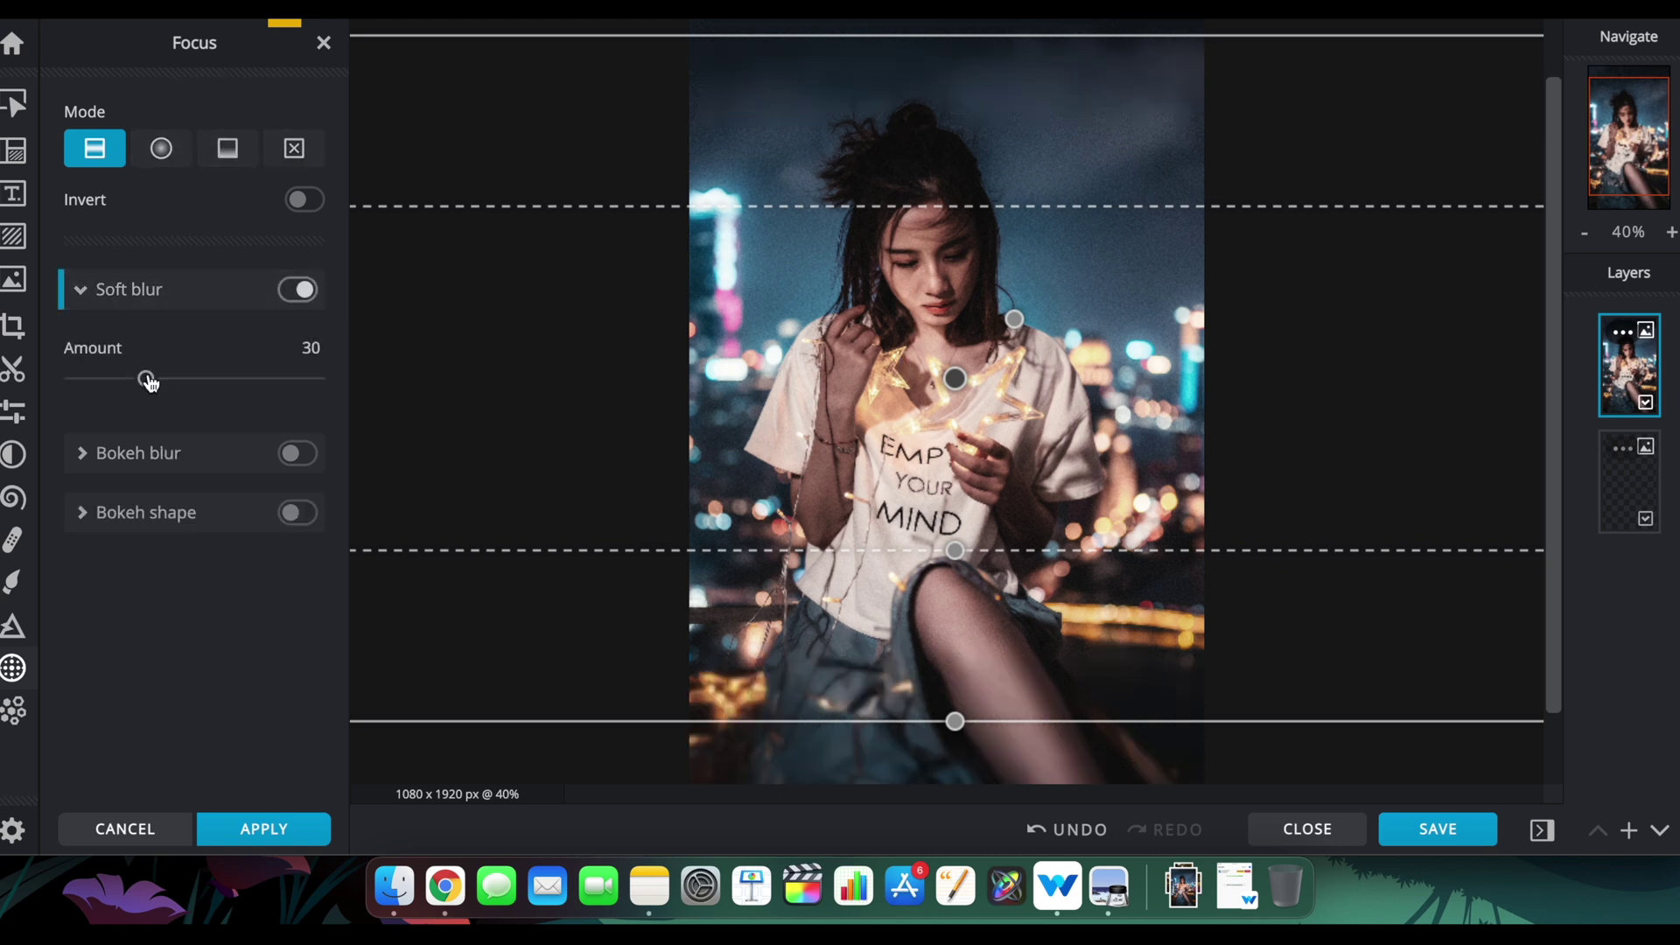
left_click_drag(337, 379, 334, 377)
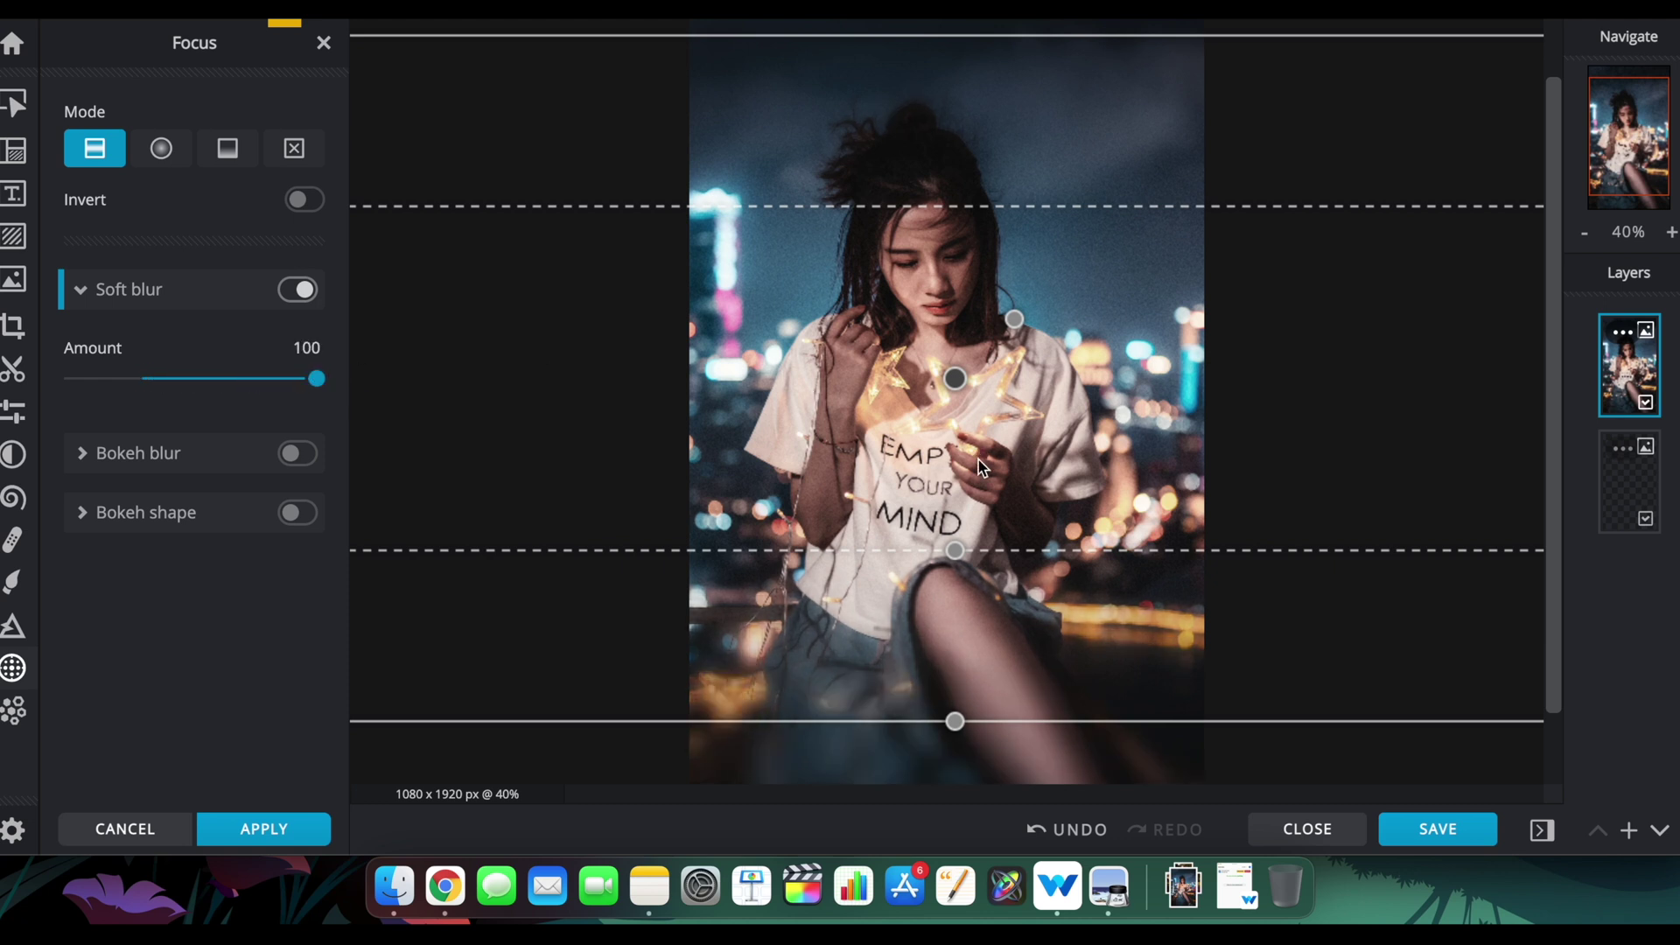
Raise the focus band to the woman's chin, extend its outer falloff down over her legs, and tilt it slightly
left_click_drag(960, 367, 925, 331)
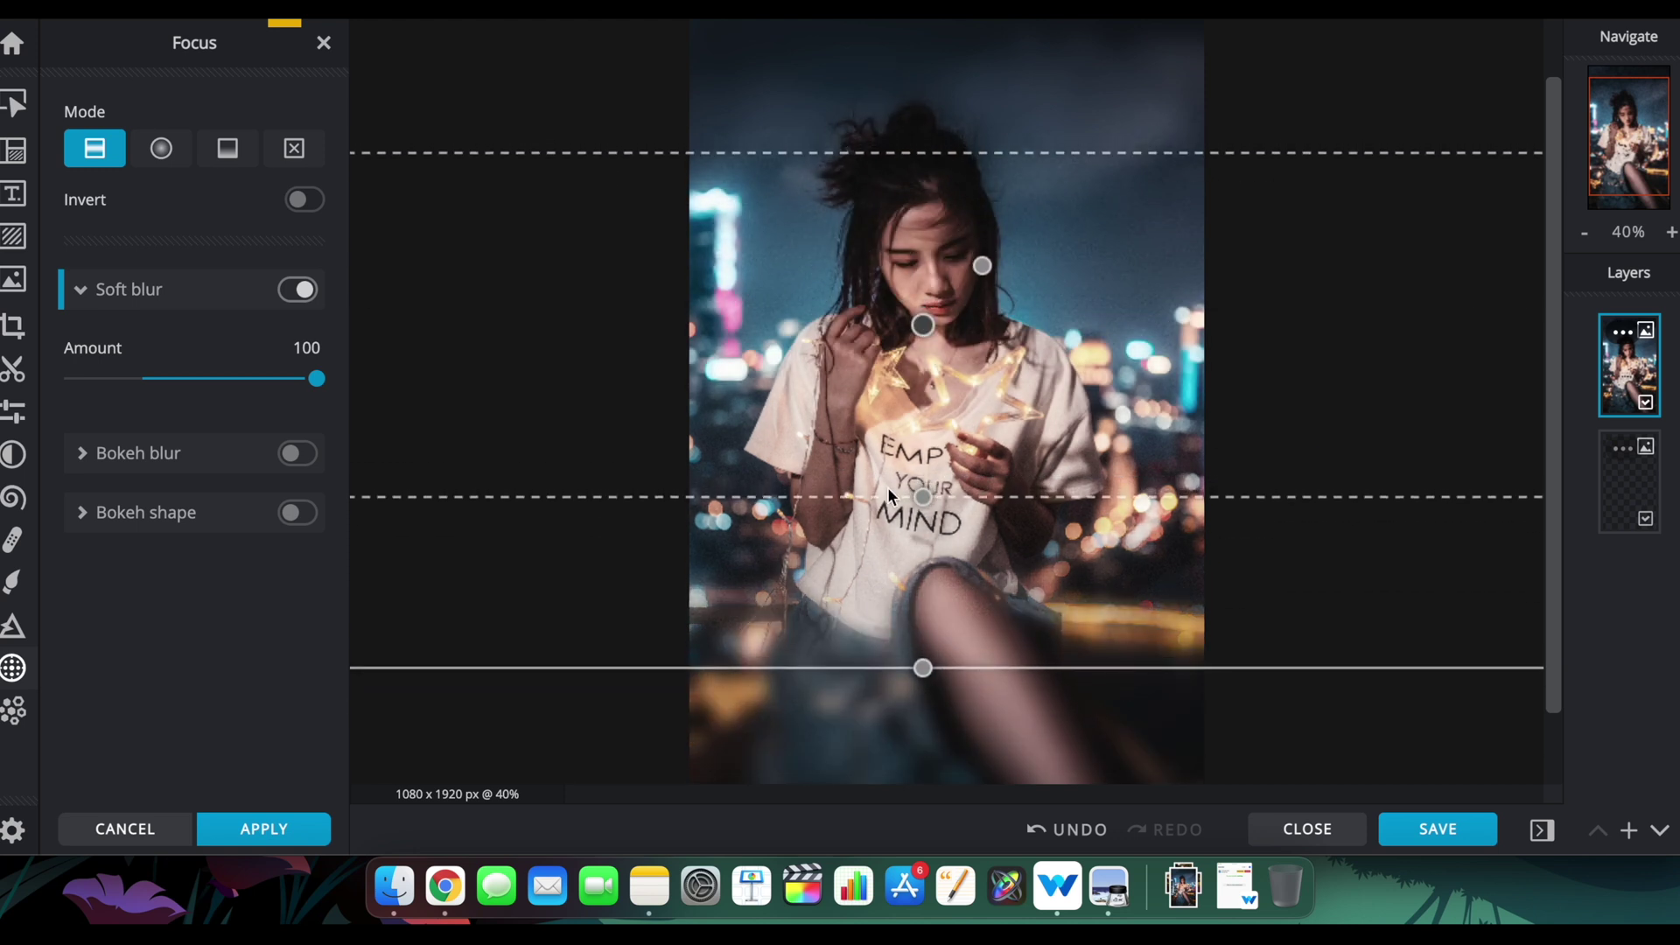
left_click_drag(923, 667, 930, 735)
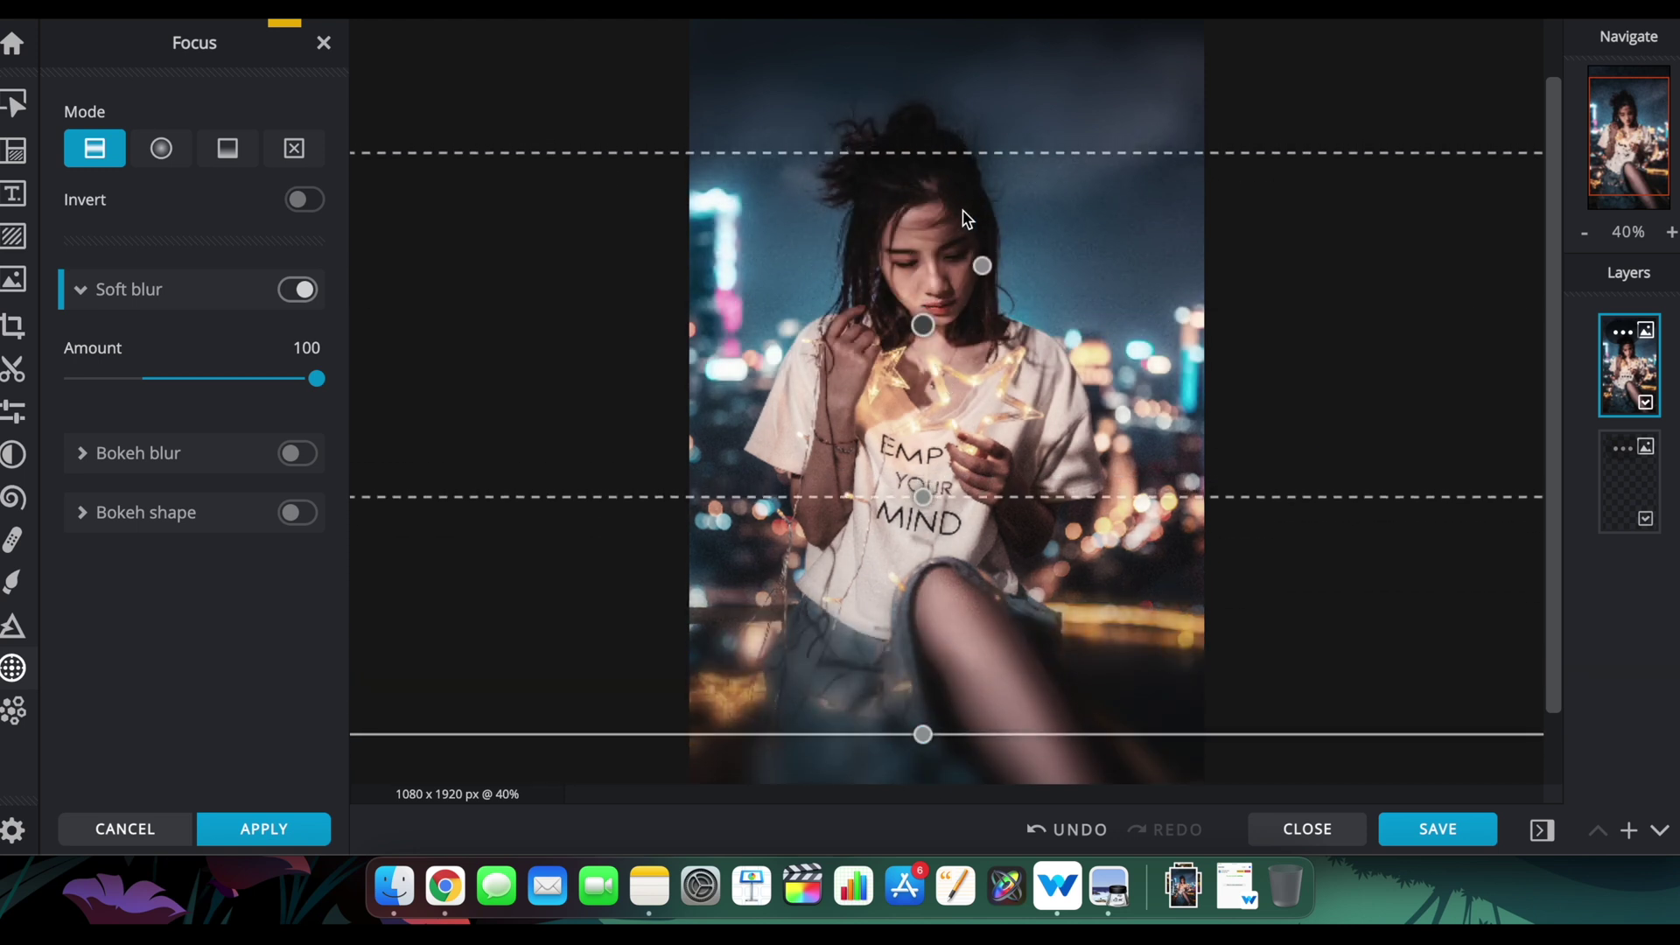
mouse_move(983, 256)
left_mouse_down()
mouse_move(962, 247)
mouse_move(1013, 251)
left_mouse_up()
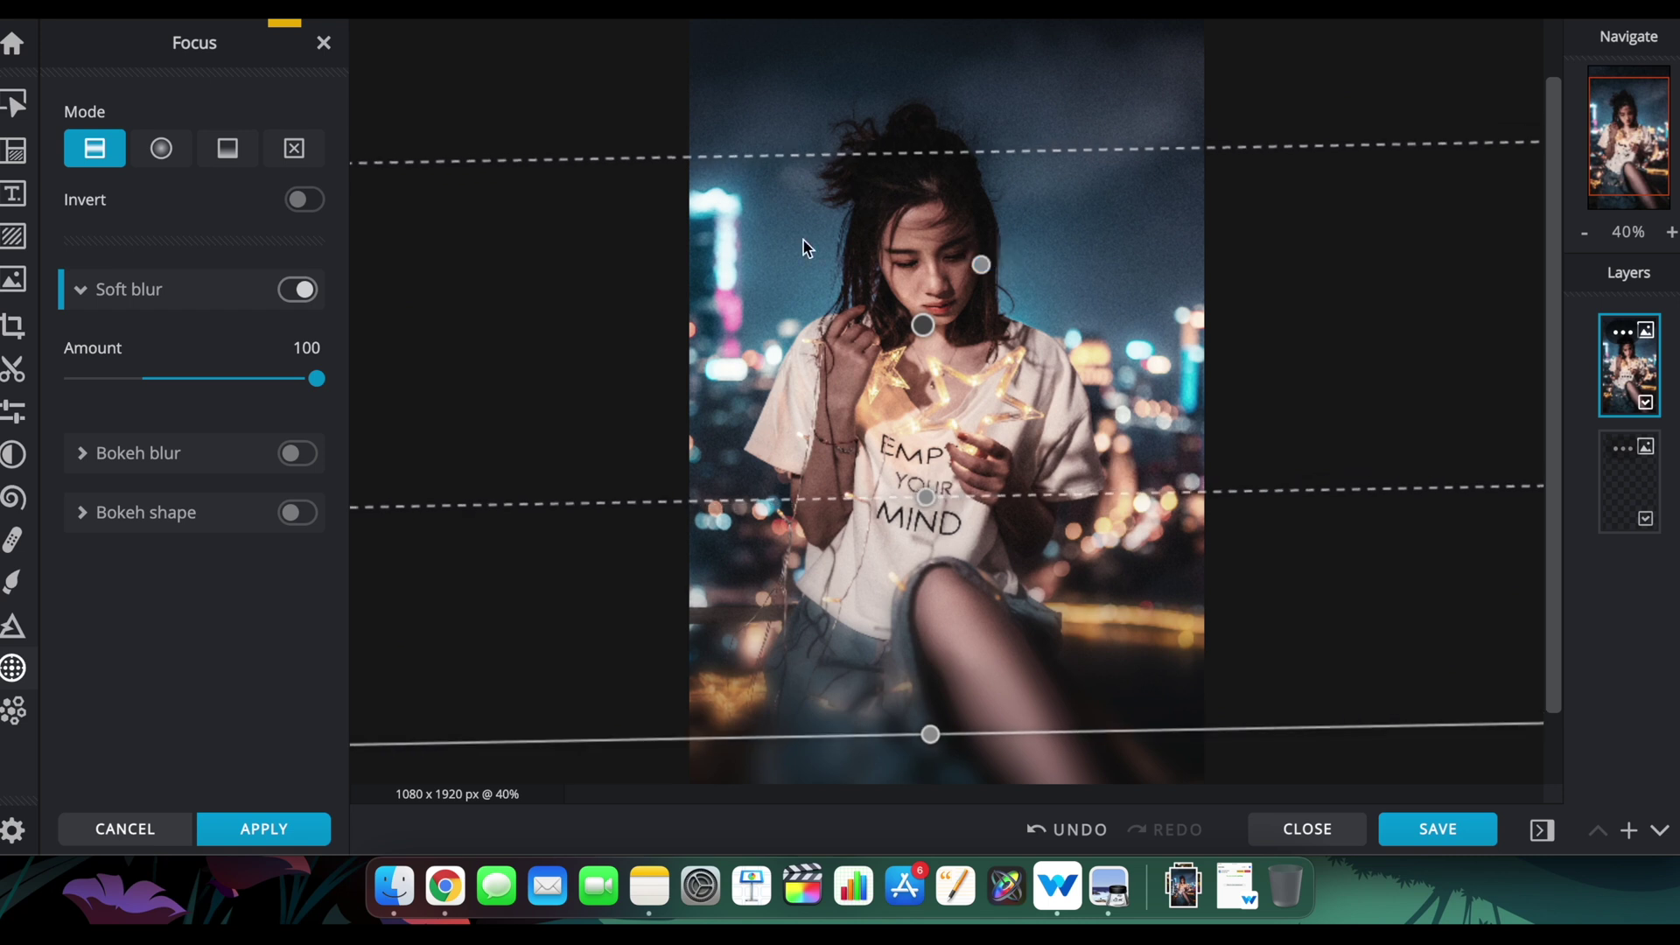
Enable Bokeh blur and Bokeh shape, and set the Bokeh shape color to -180
left_click(306, 455)
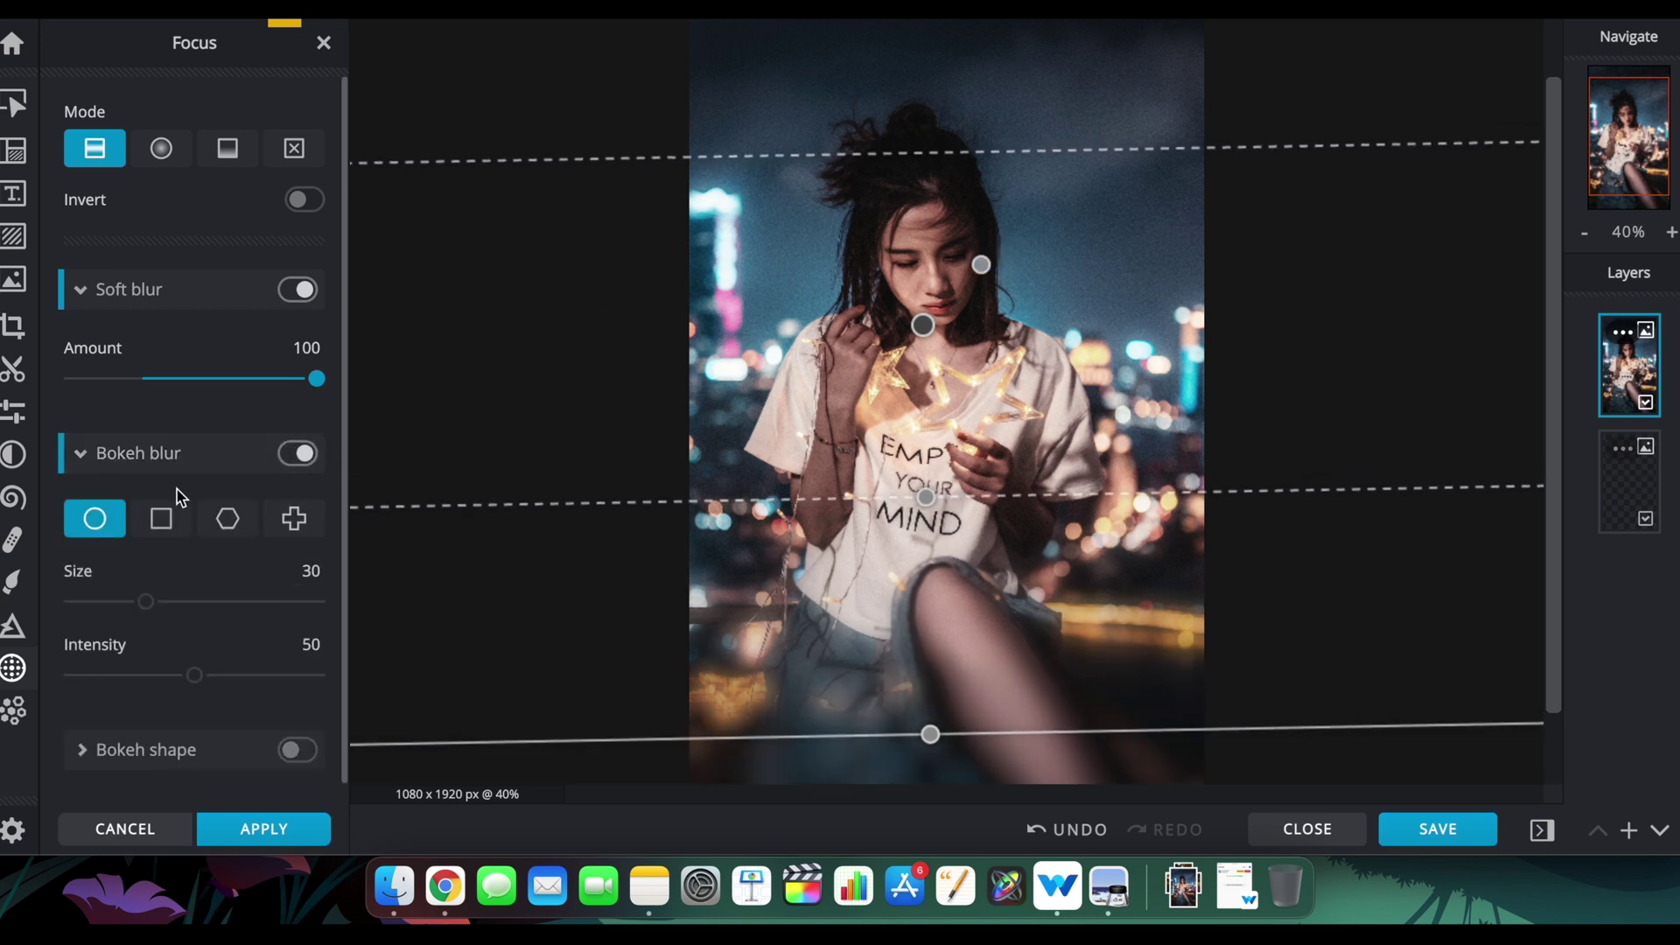
scroll(210, 486, "down", 1)
left_click(302, 732)
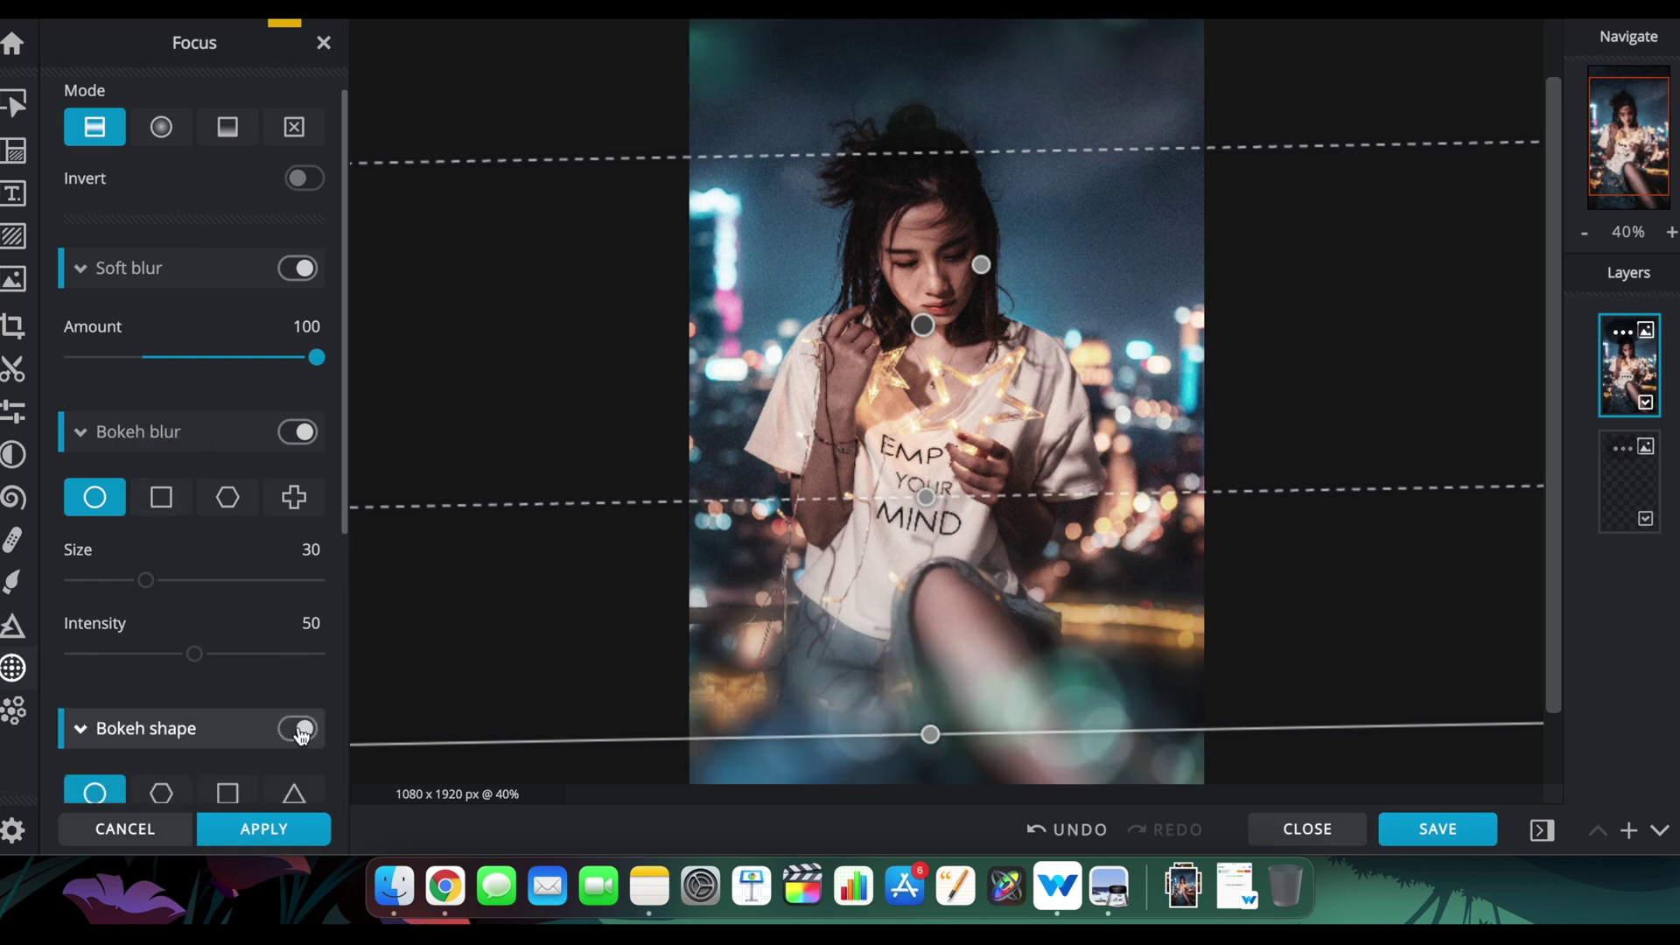
scroll(208, 721, "down", 5)
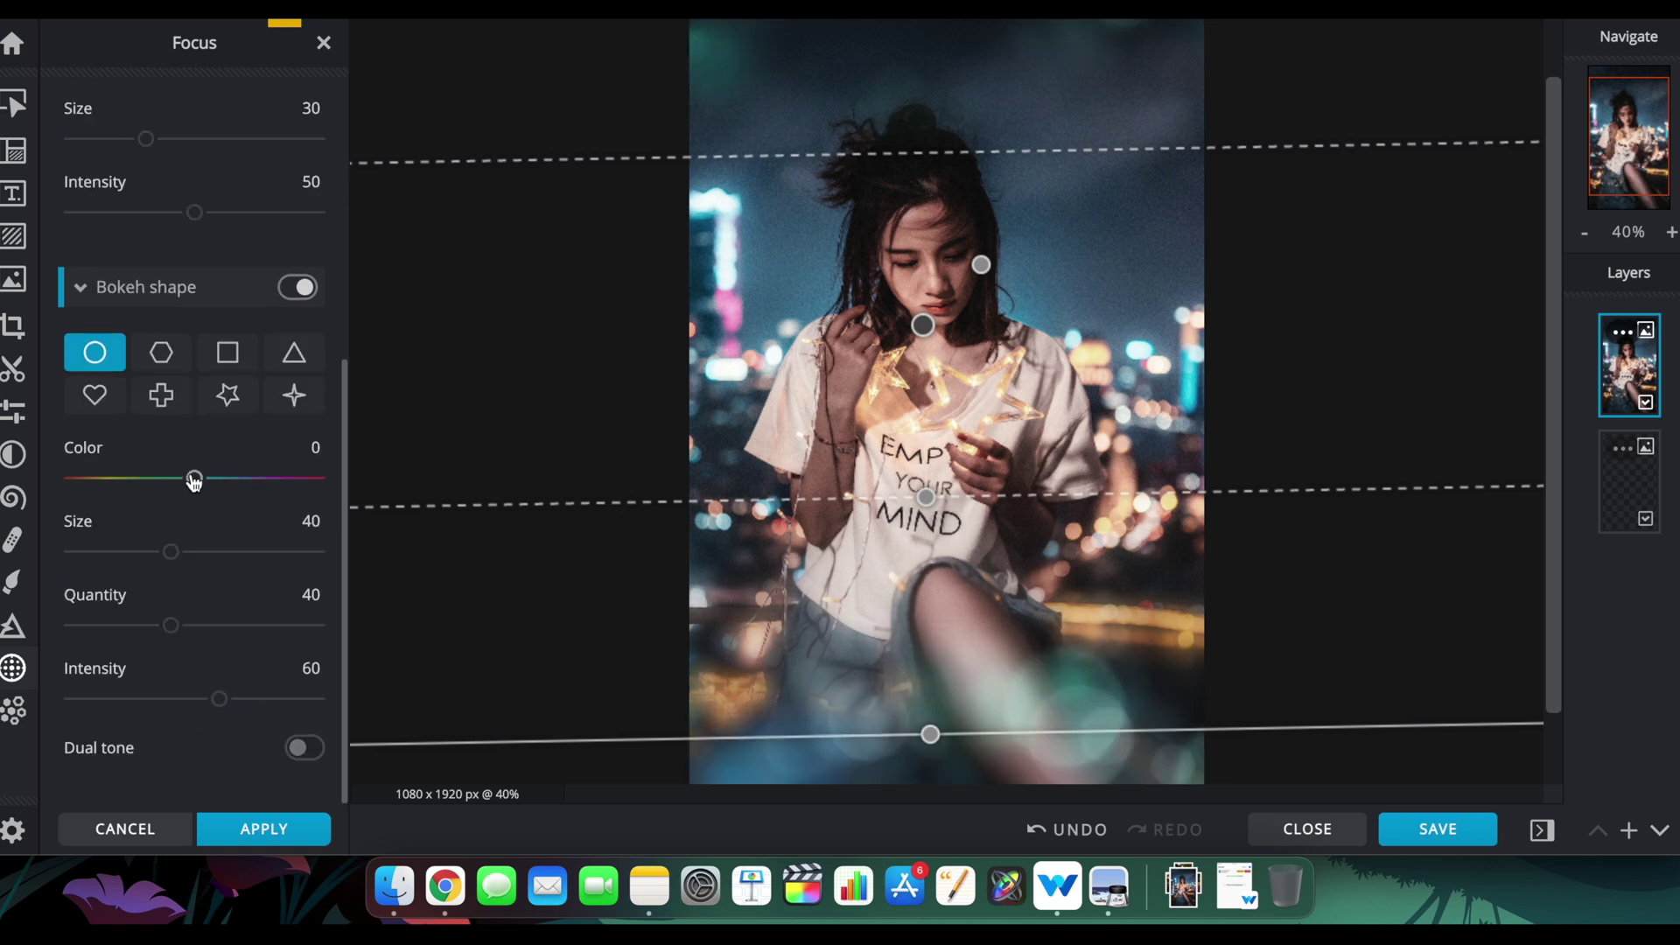
left_click_drag(315, 478, 115, 477)
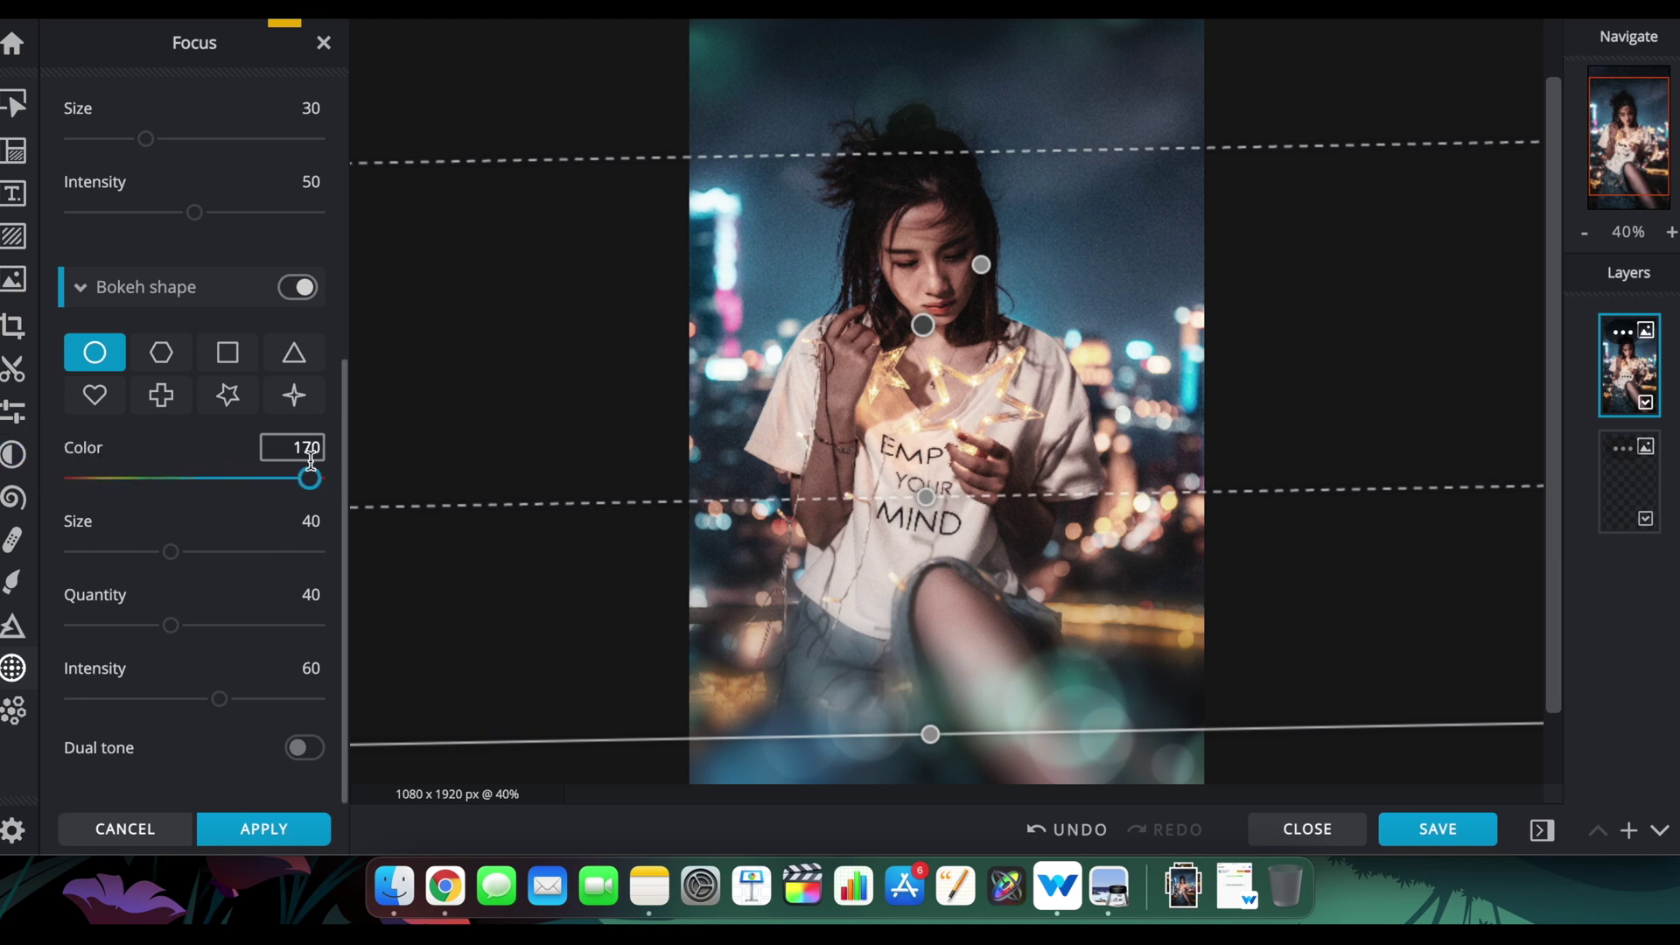
left_click_drag(316, 477, 13, 493)
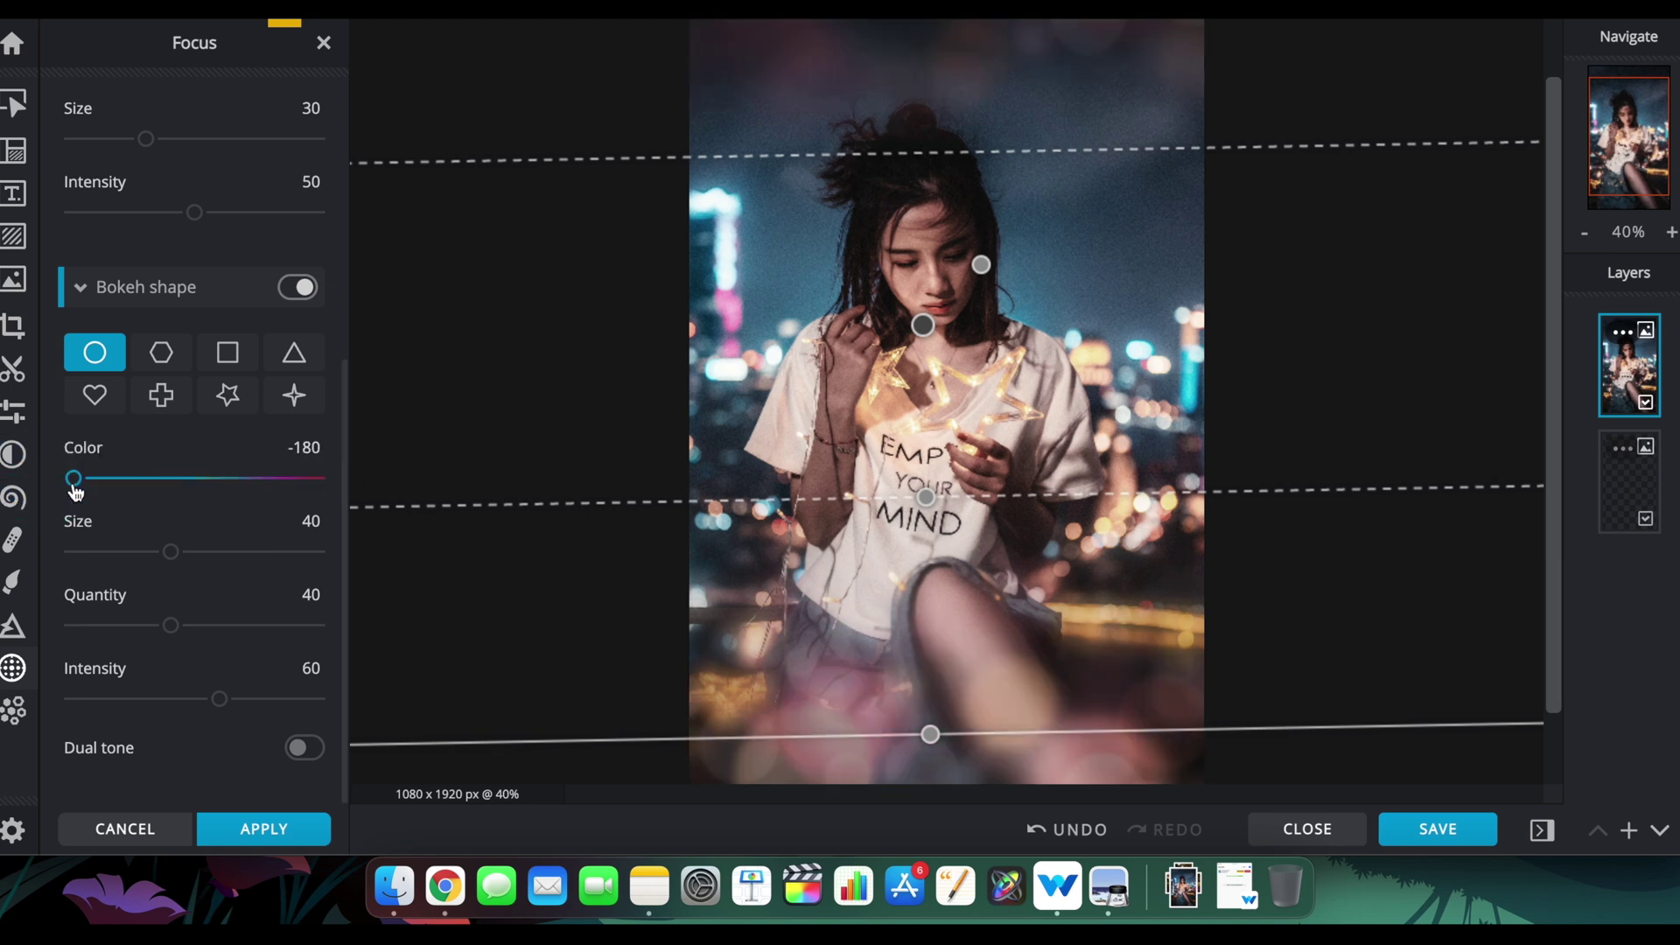
Set the Bokeh blur form to hexagon and the Bokeh shape to heart
left_click(162, 354)
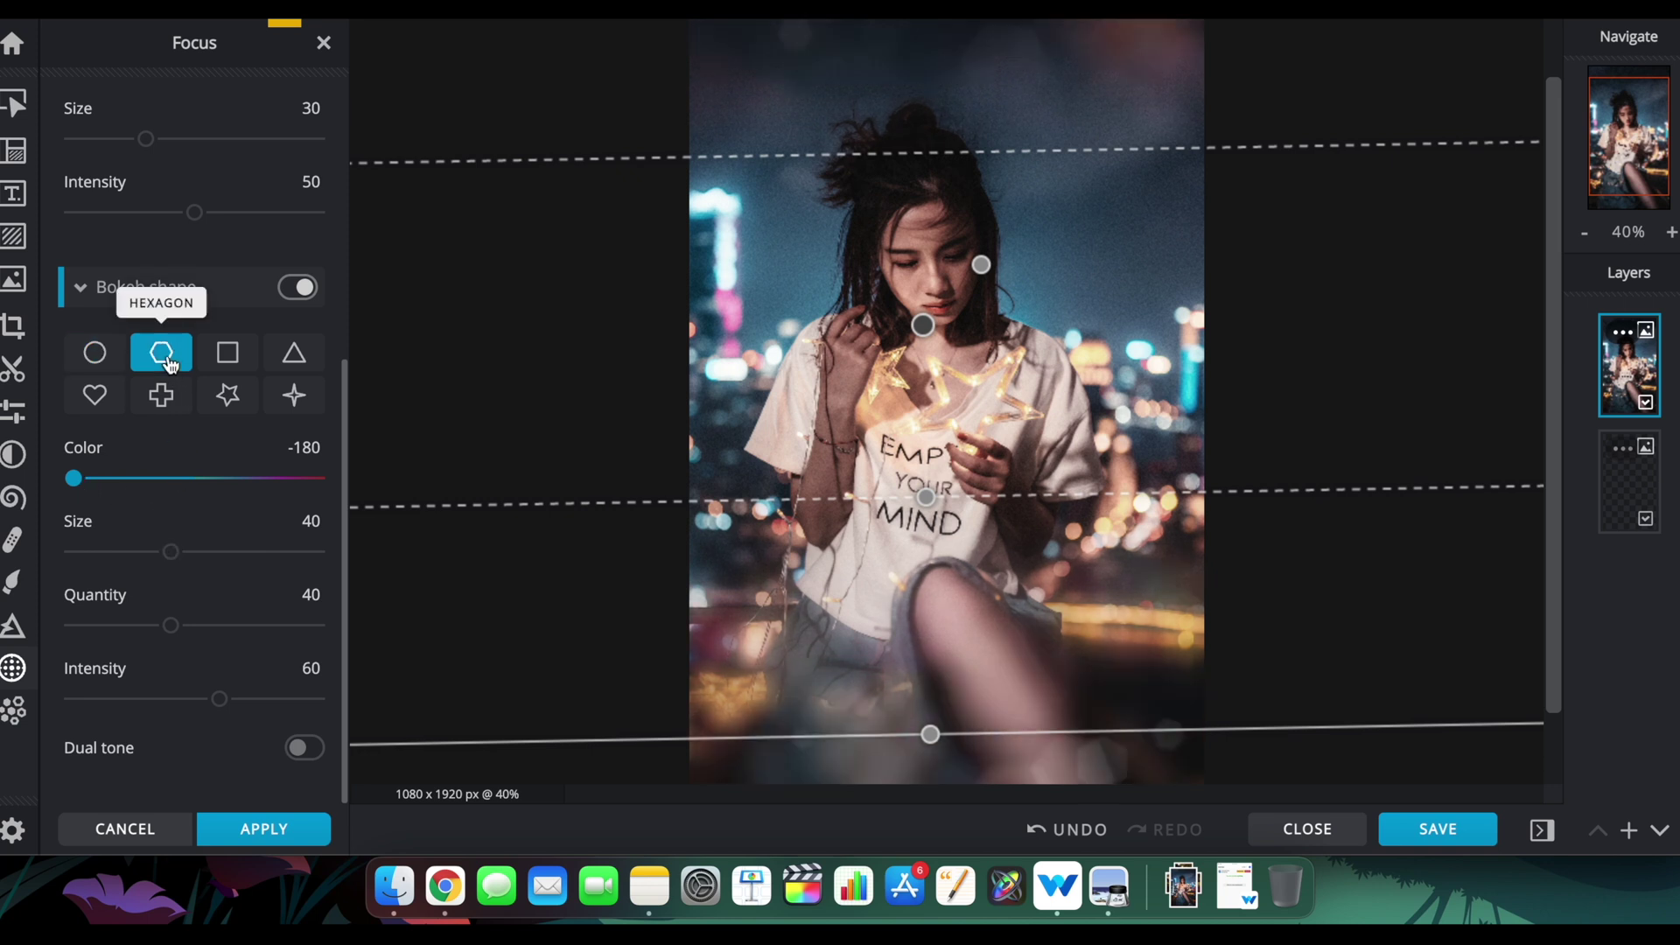
scroll(288, 271, "up", 5)
left_click(294, 453)
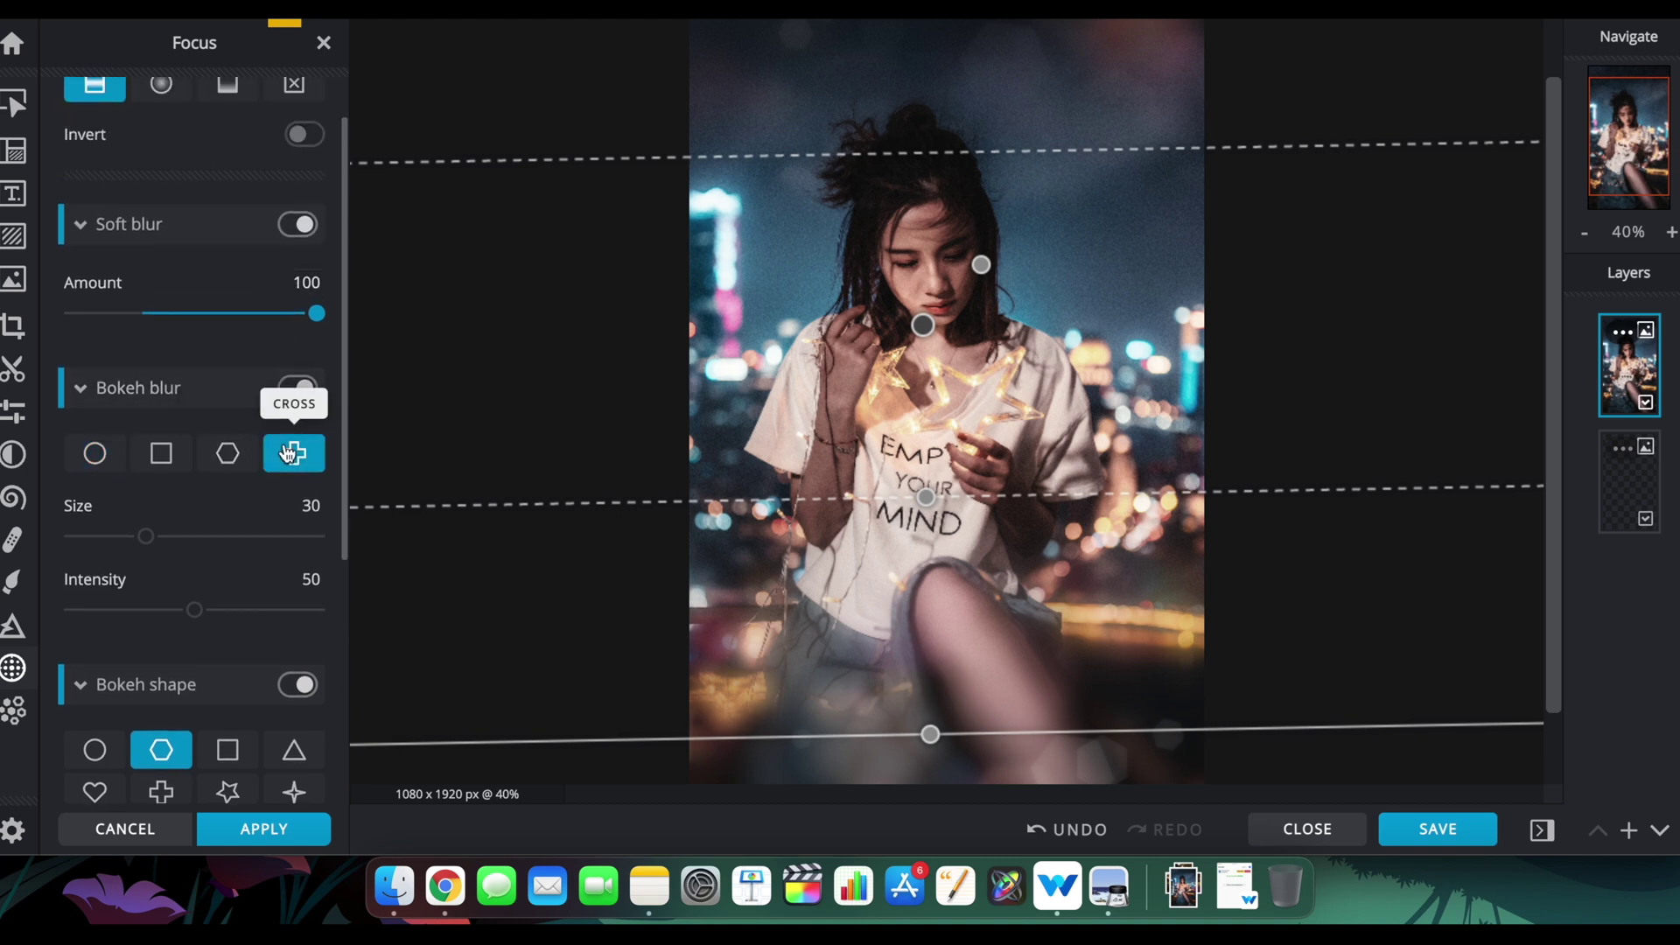
left_click(237, 455)
scroll(210, 539, "down", 3)
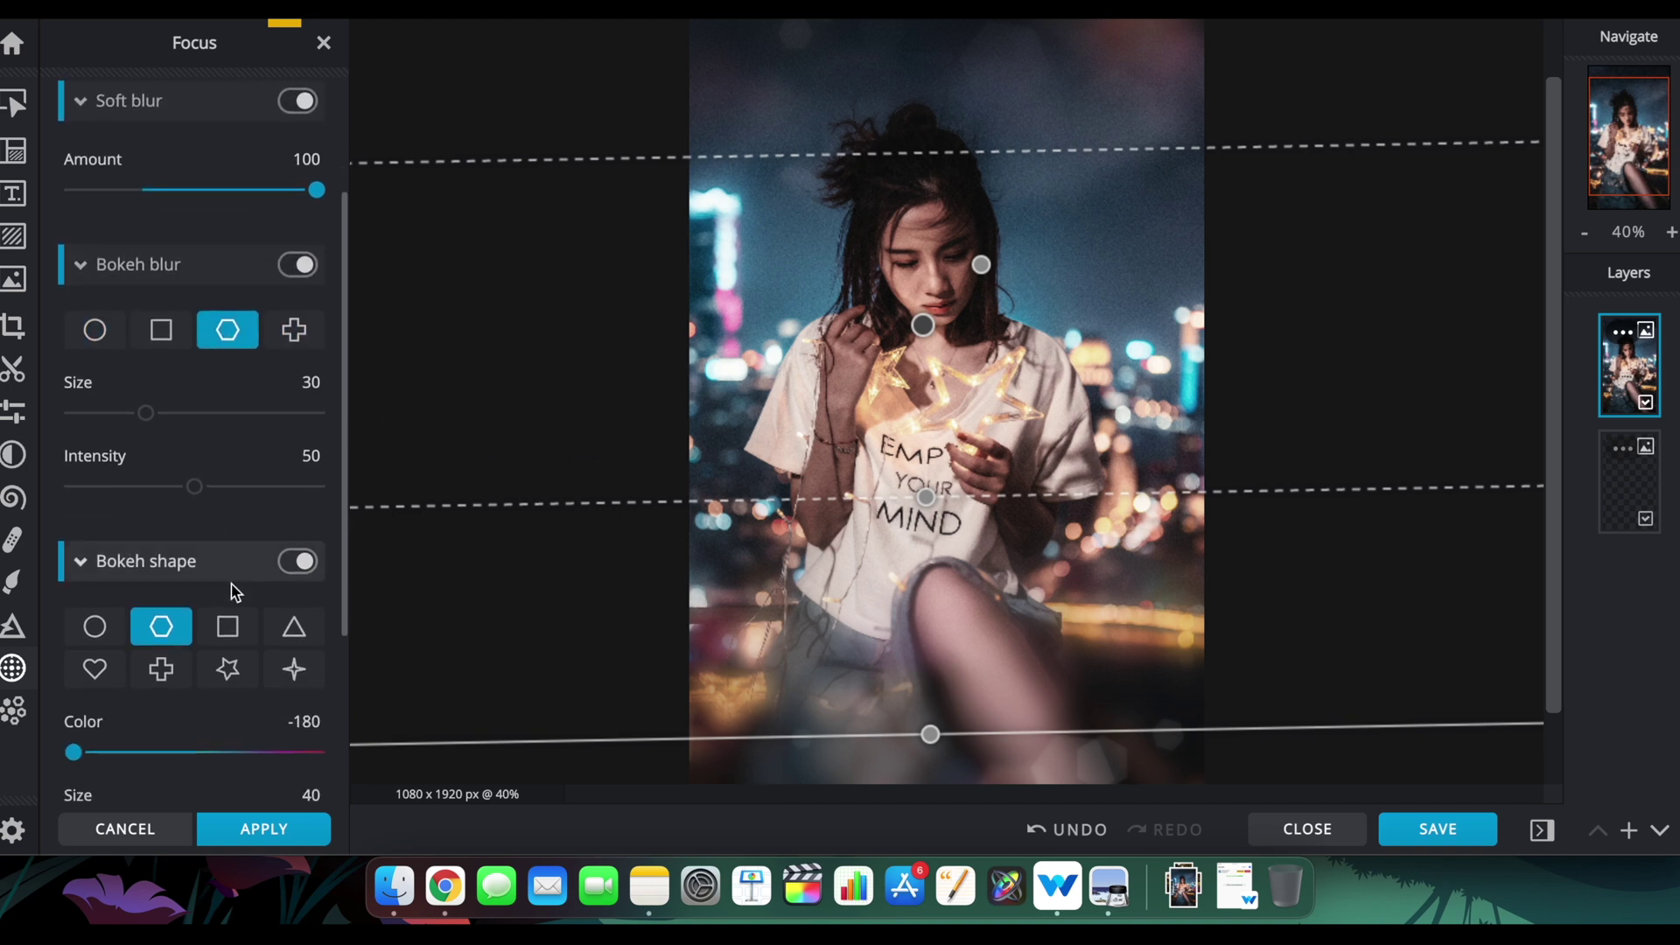
left_click(228, 624)
left_click(95, 672)
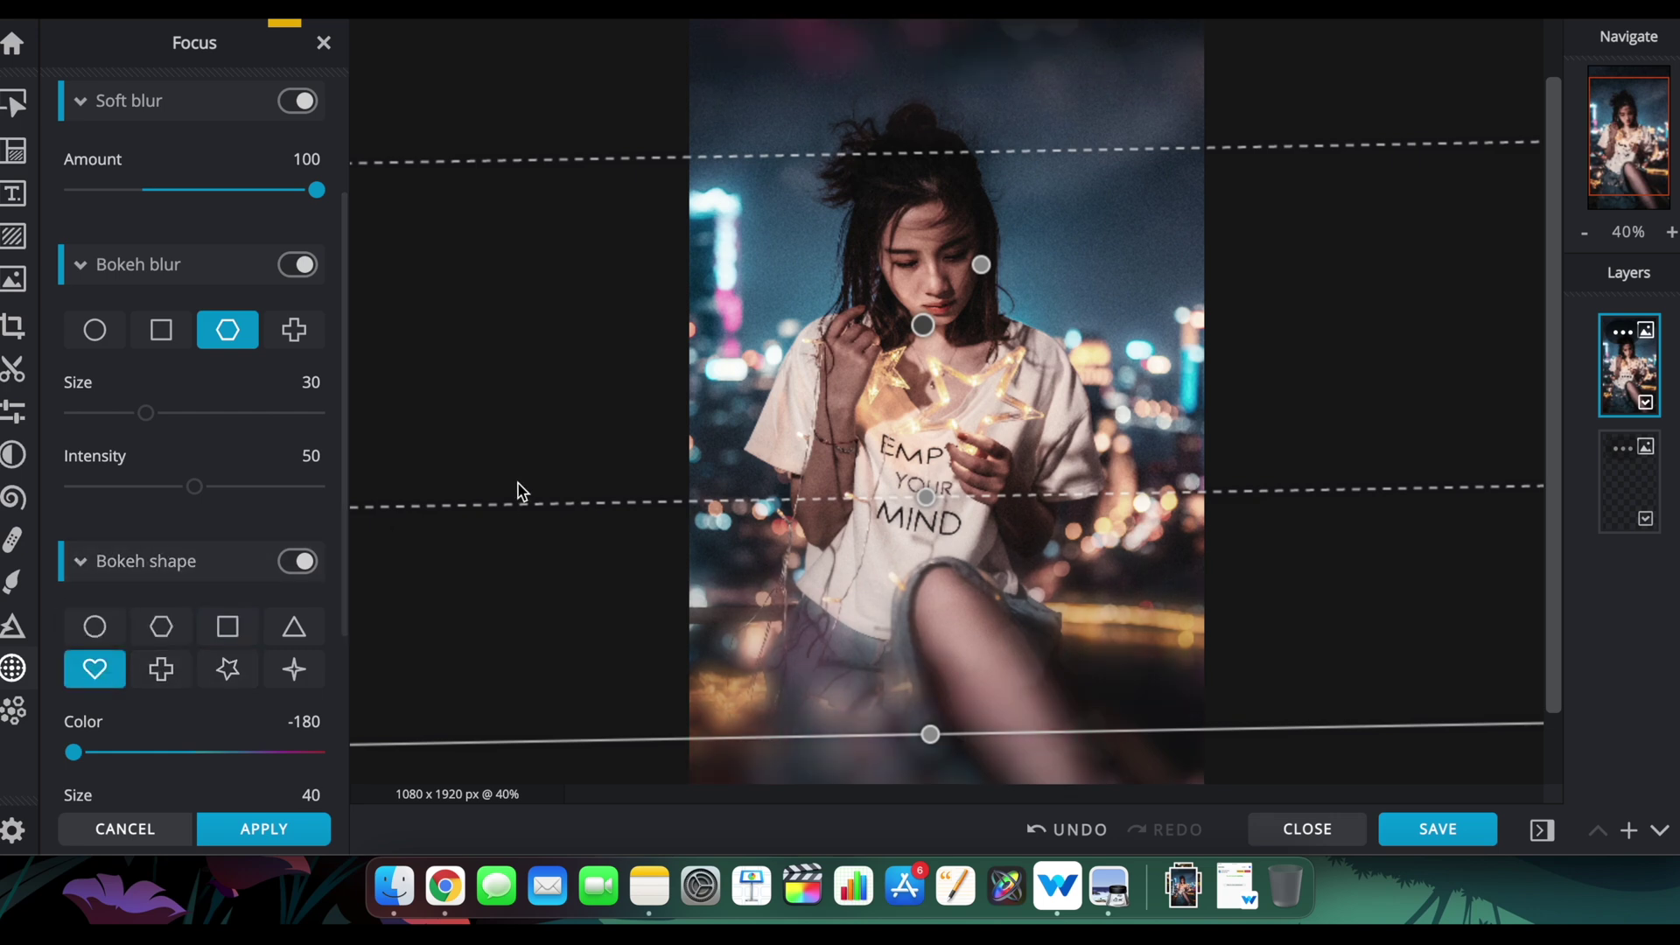
Turn off Soft blur, Bokeh blur and Bokeh shape in the Focus settings
scroll(617, 296, "up", 10)
scroll(617, 295, "down", 12)
left_click(80, 101)
left_click(85, 161)
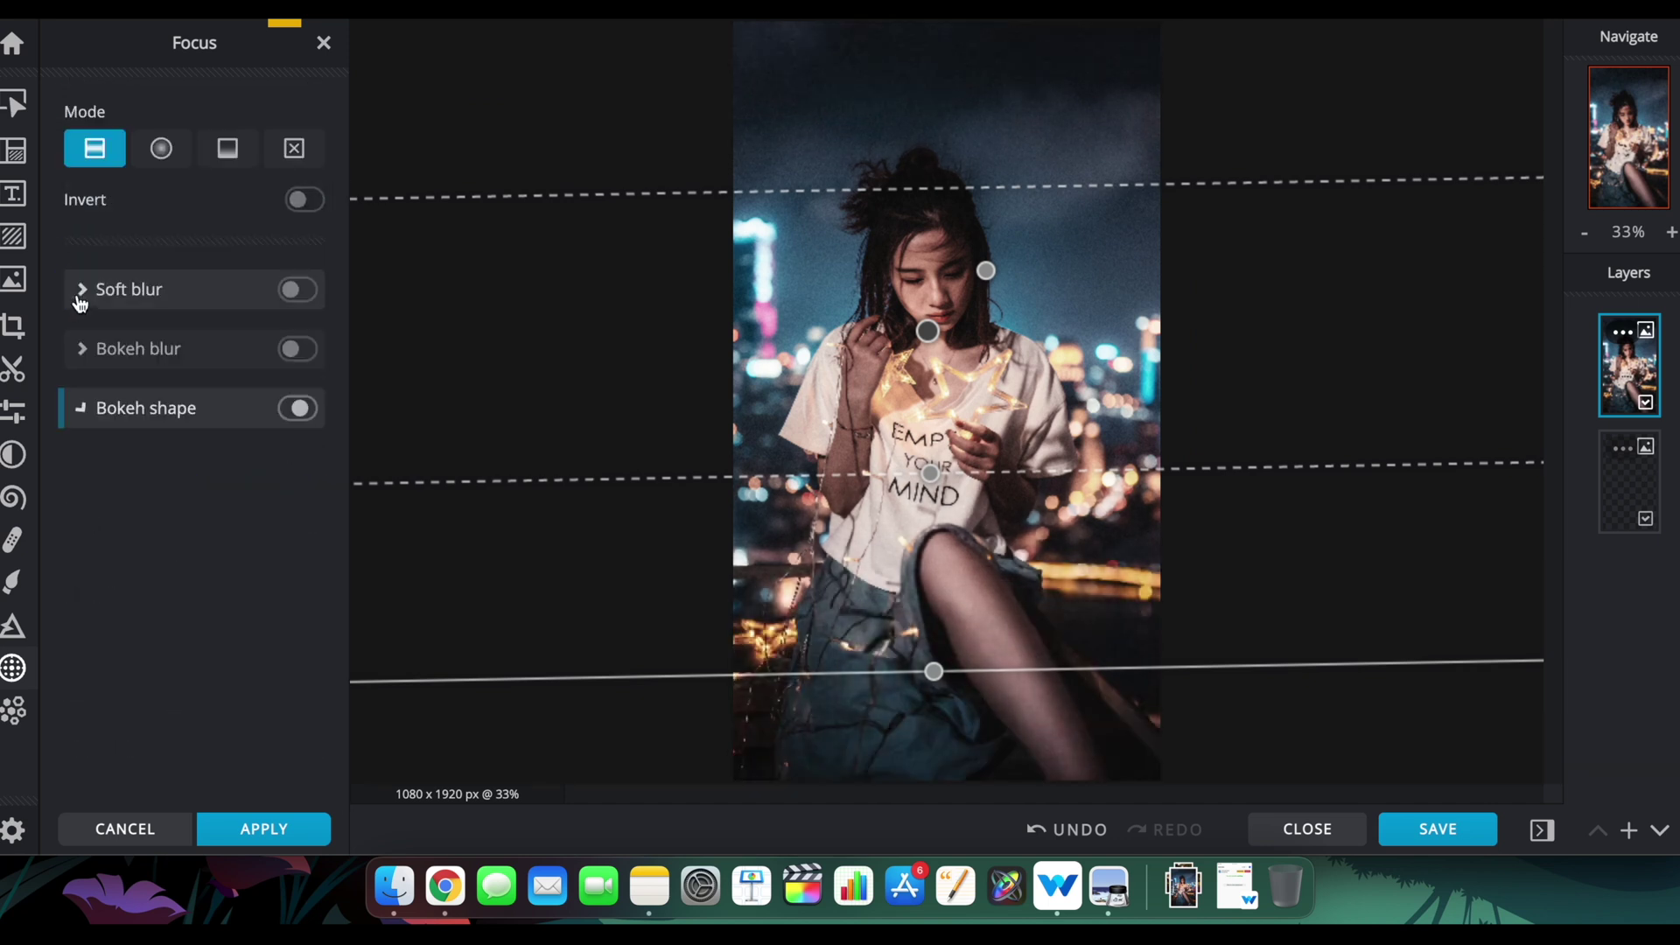
Switch Focus to the circular mode, center the focus circle on the woman's face, and turn Soft blur on
left_click(162, 150)
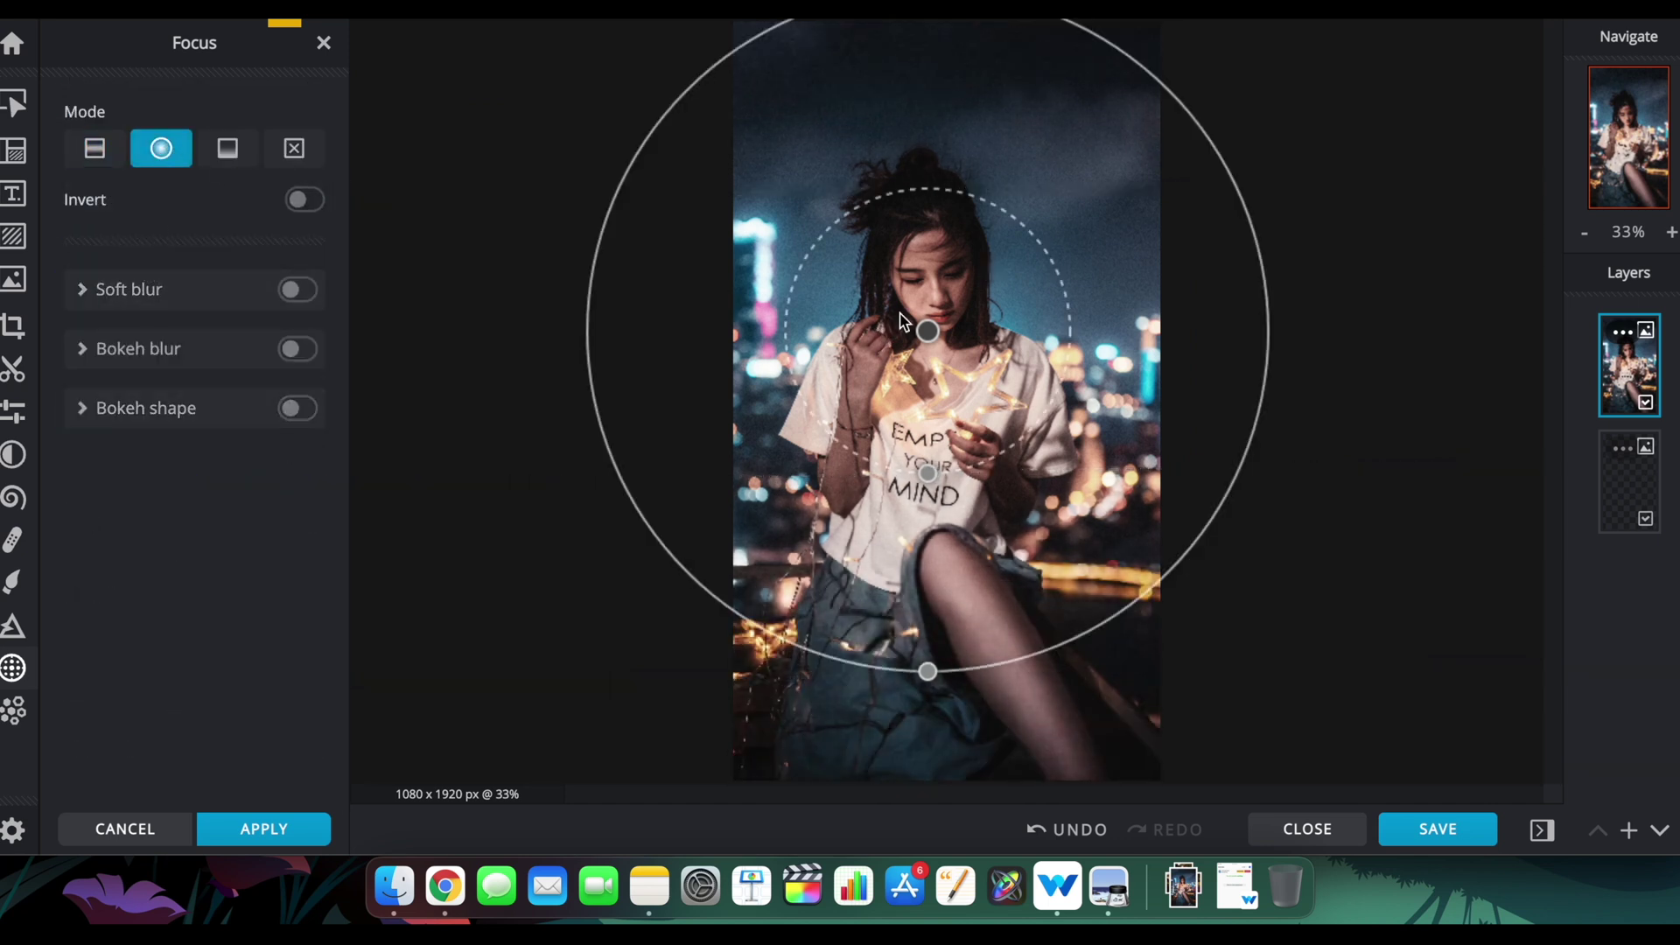
left_click_drag(929, 331, 939, 269)
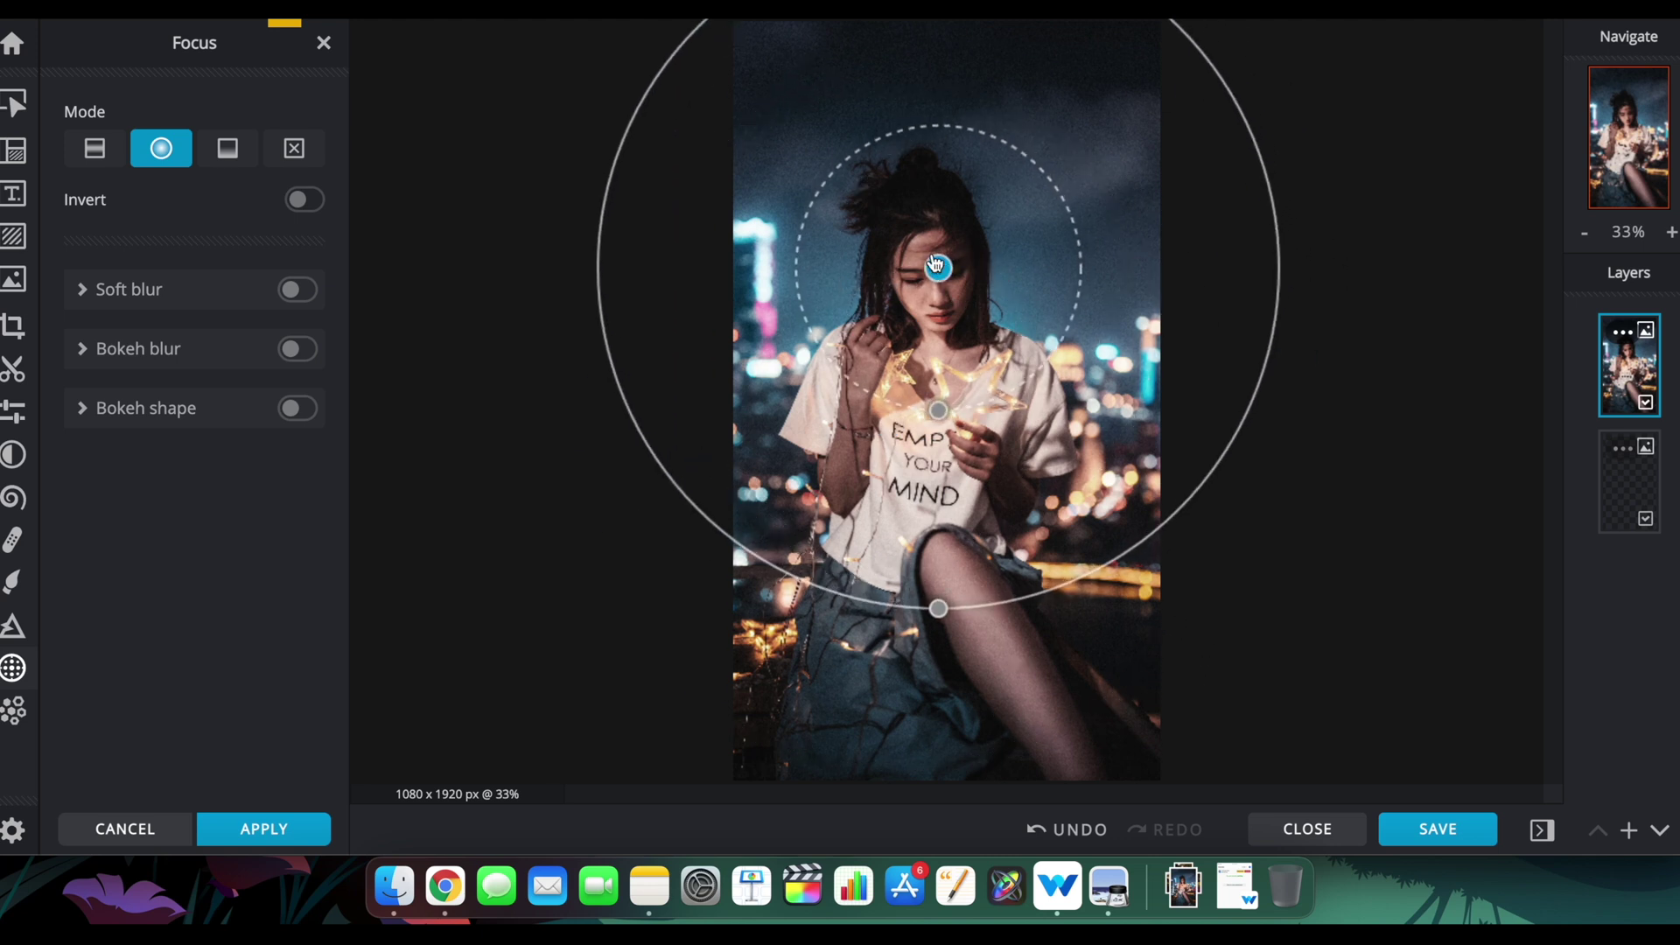
left_click(228, 150)
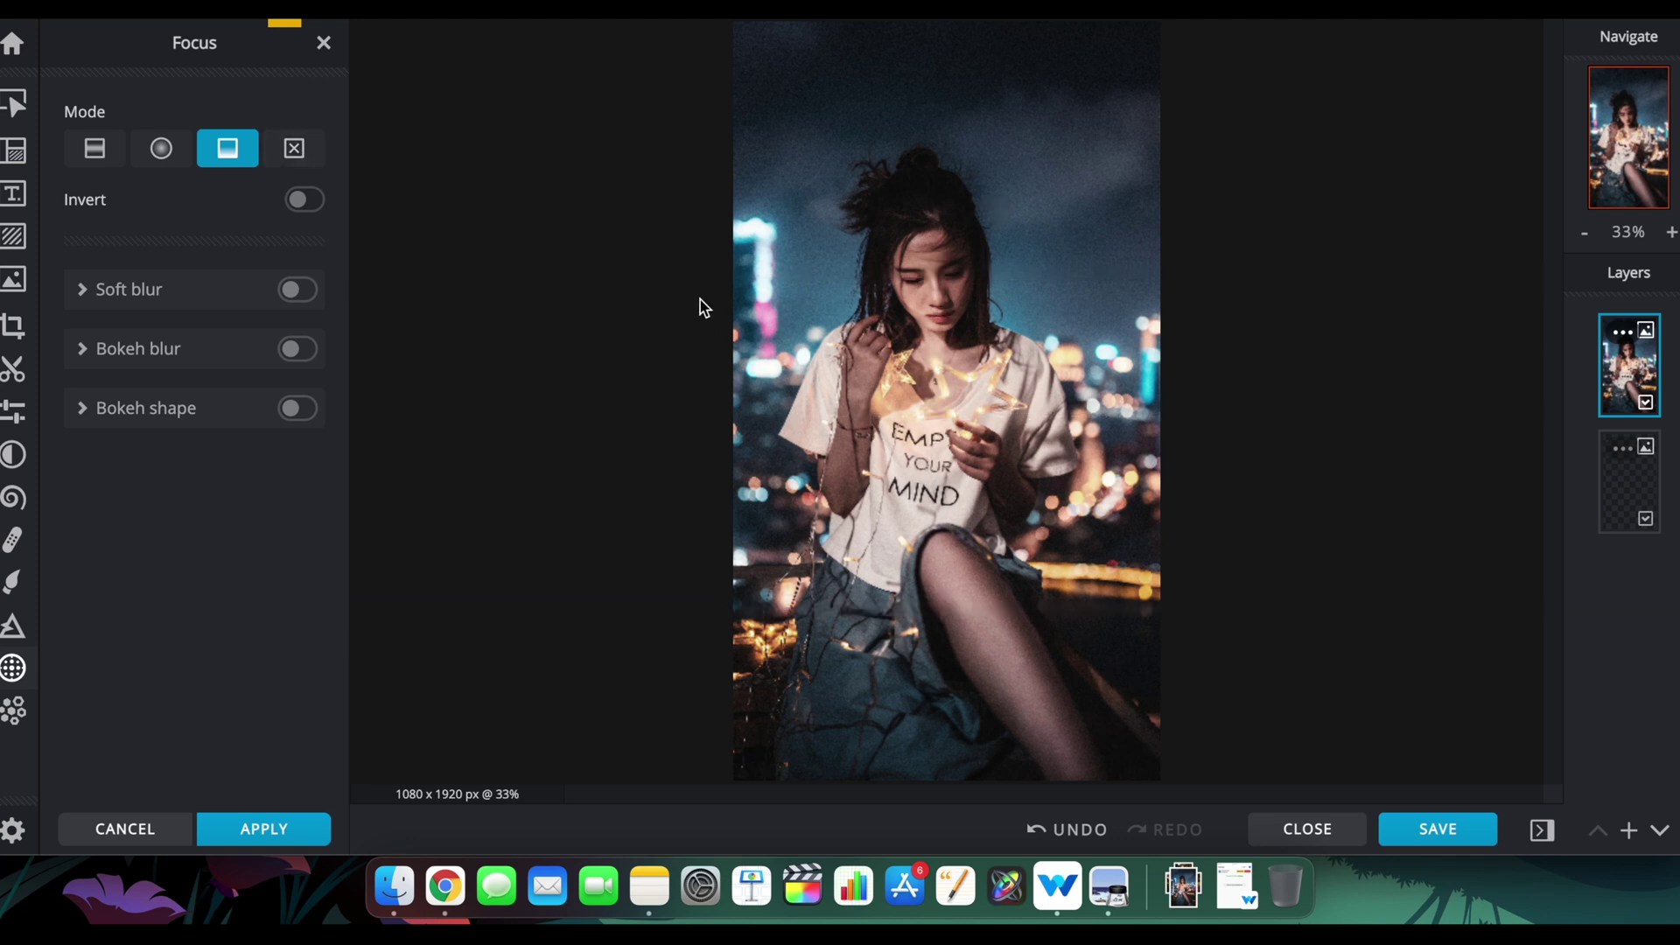
left_click(161, 148)
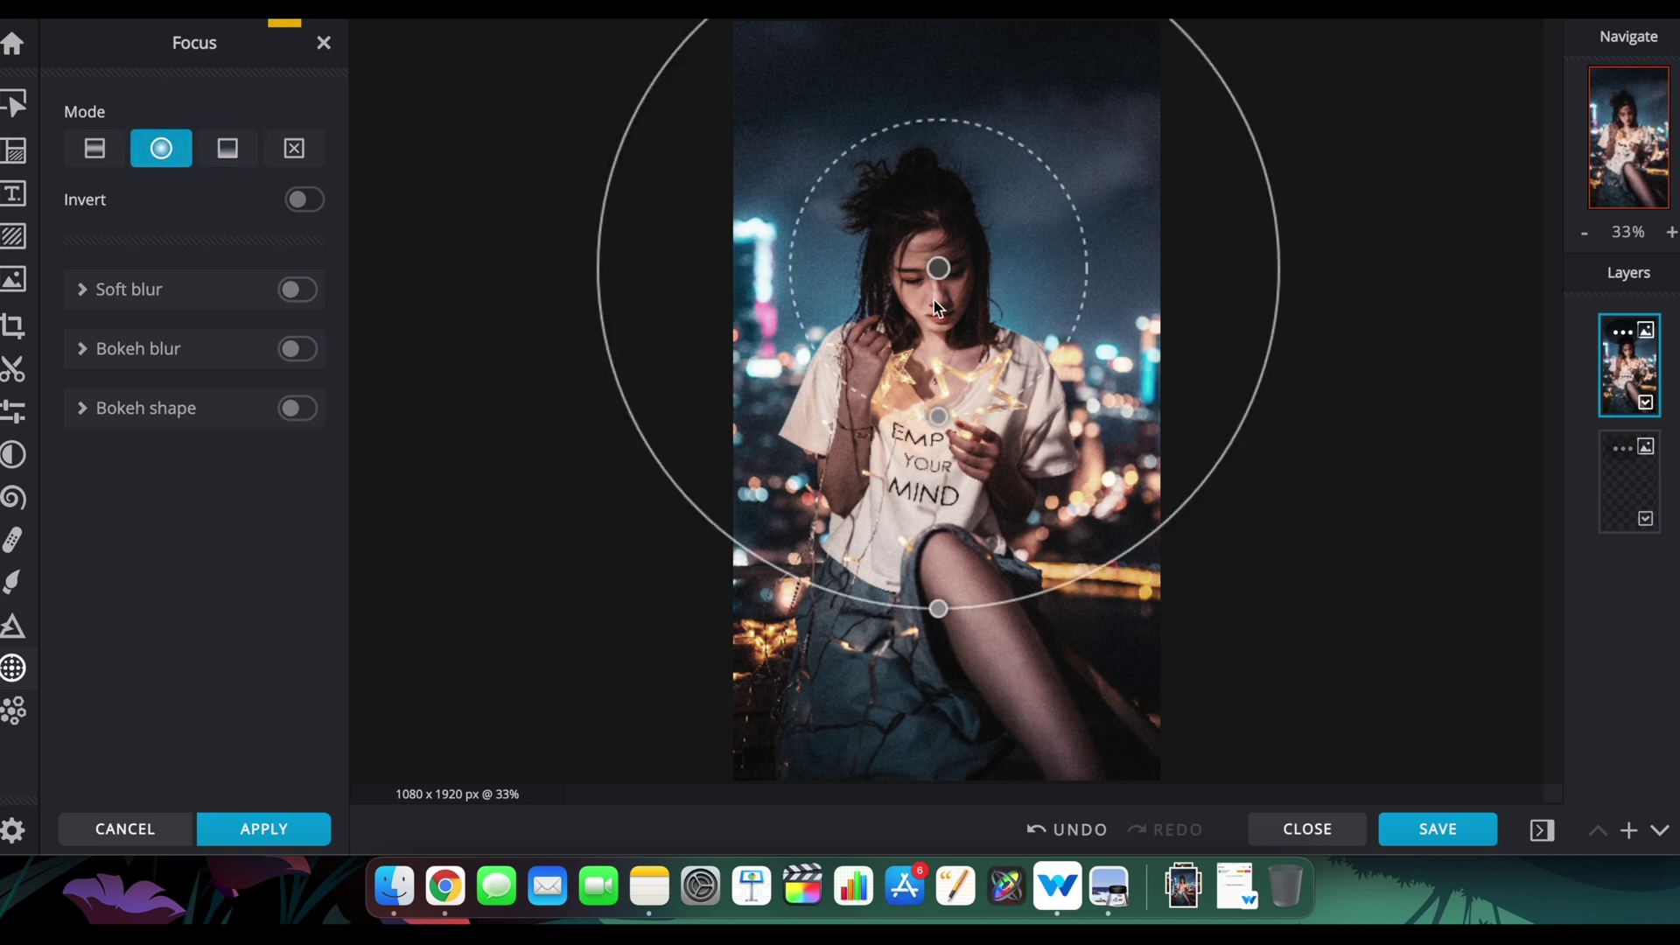
mouse_move(949, 287)
left_mouse_down()
mouse_move(936, 232)
mouse_move(930, 283)
left_mouse_up()
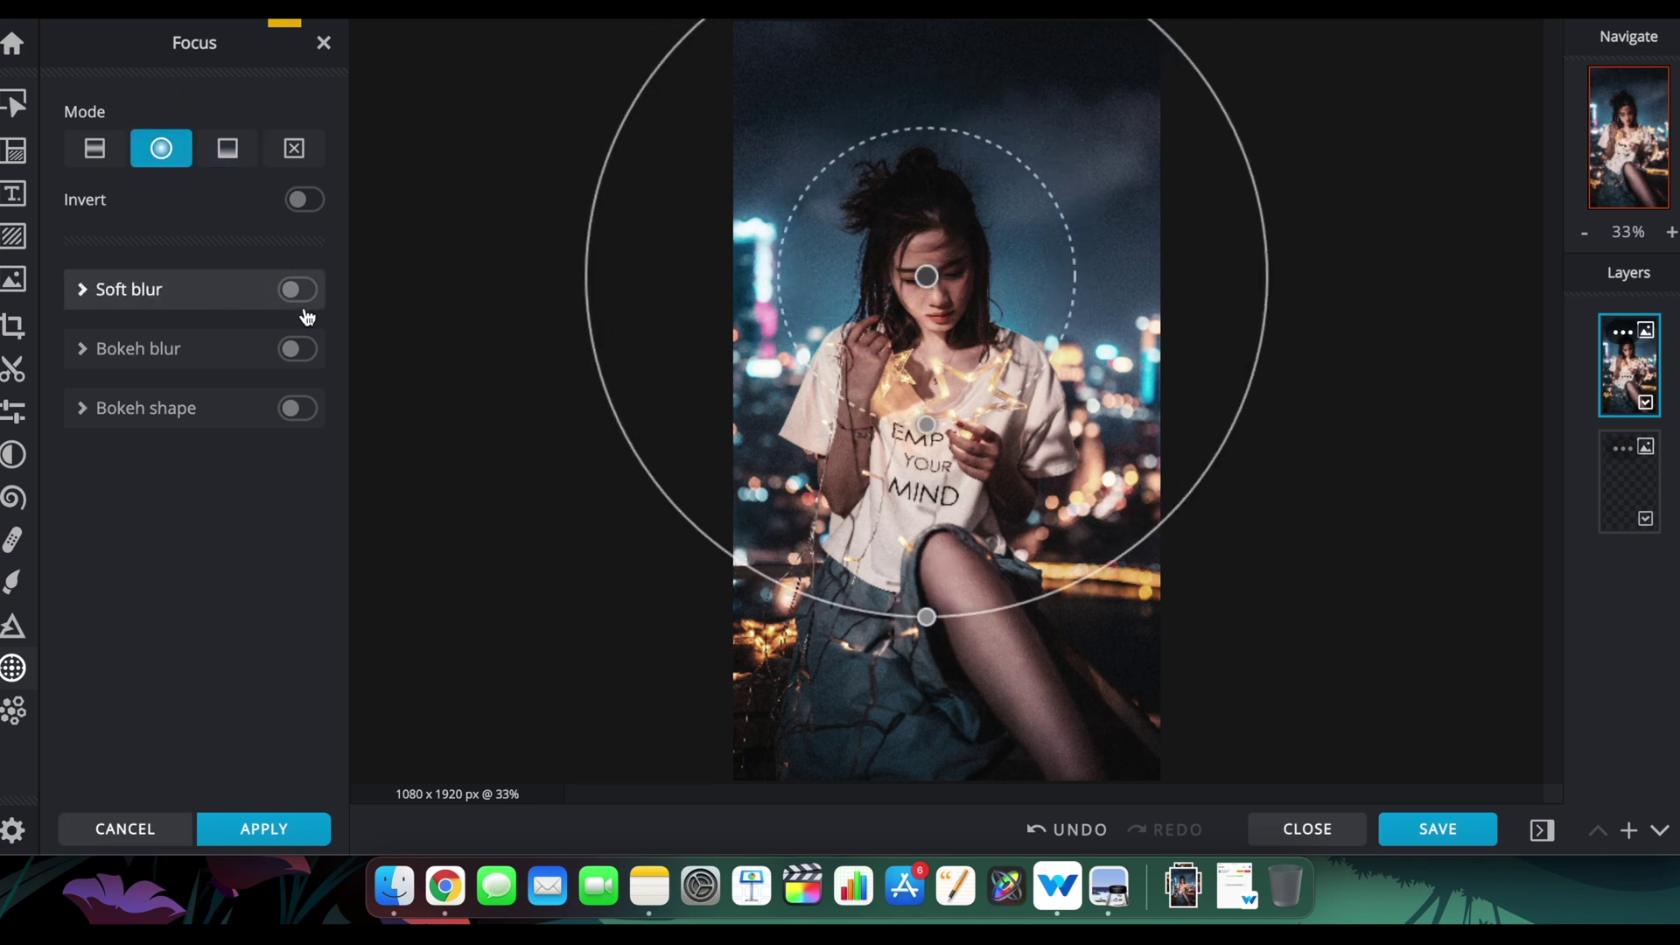
left_click(298, 289)
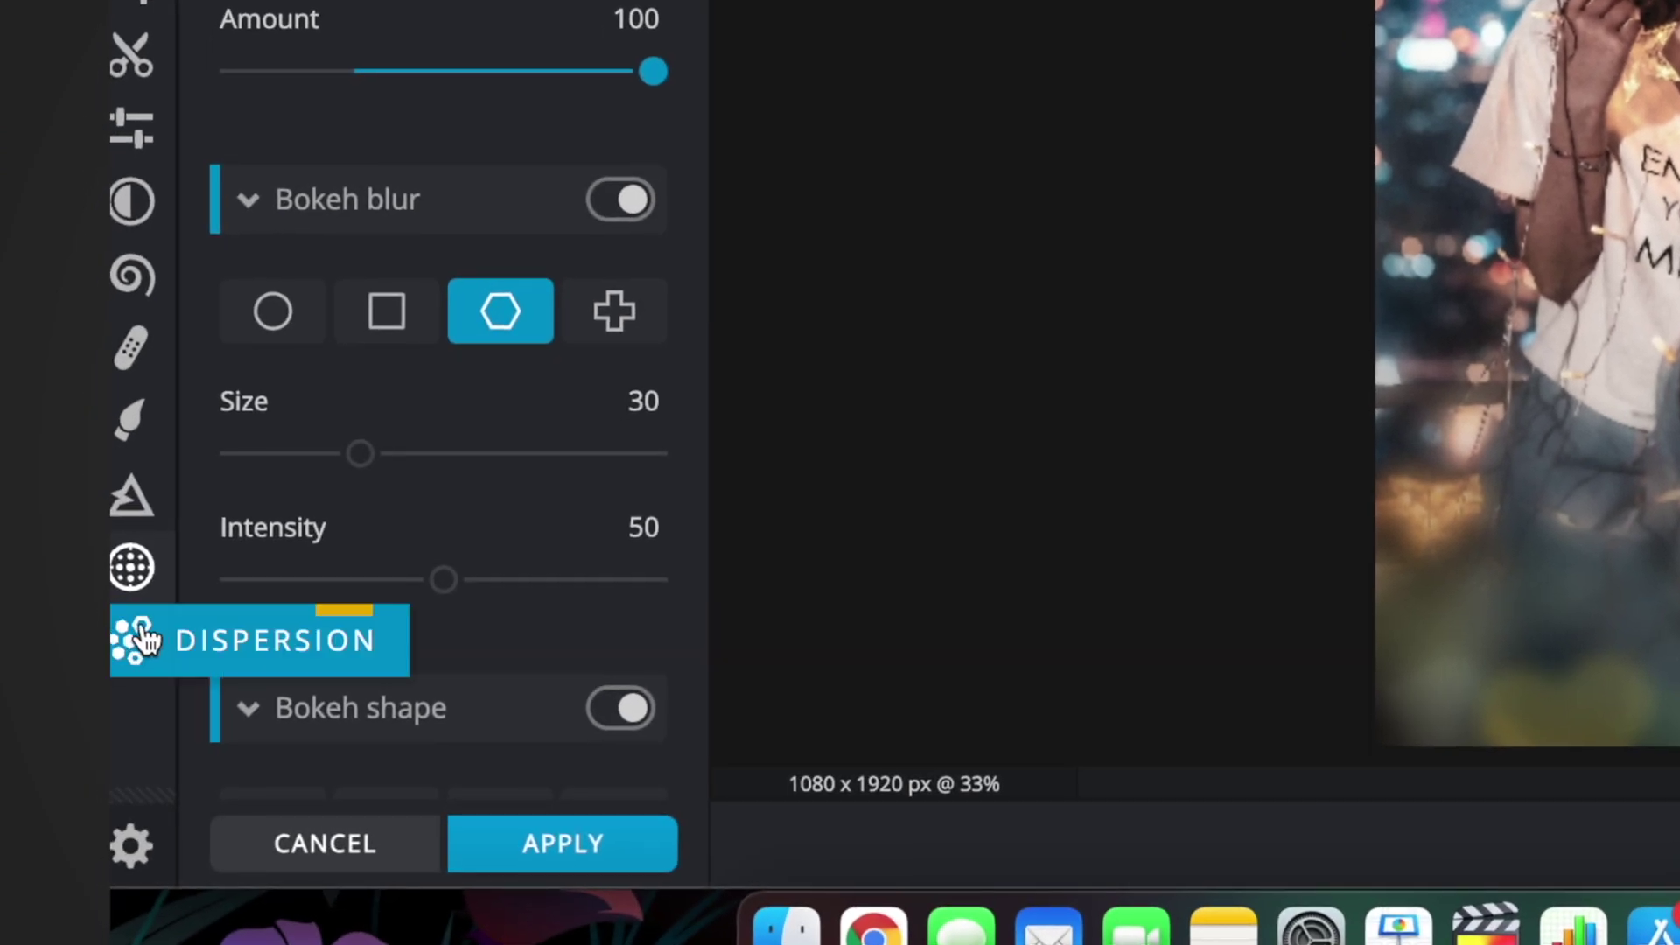
Open the Dispersion tool and paint a 50 px mask down the bright building lights beside the woman's face
left_click(131, 636)
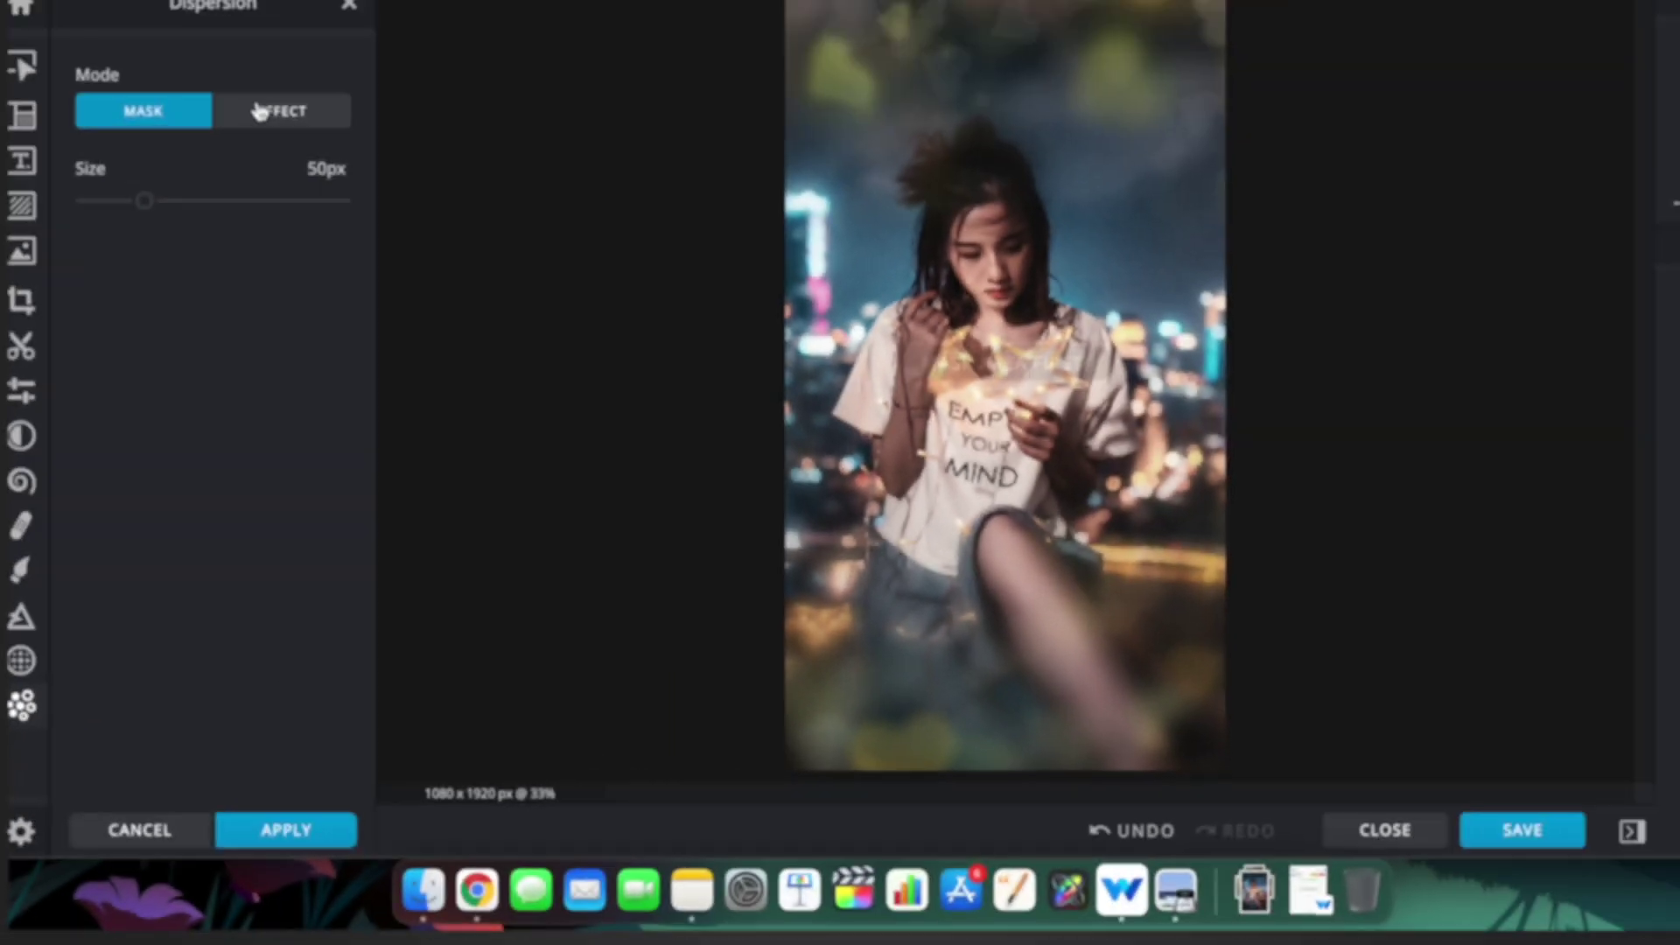
left_click(238, 146)
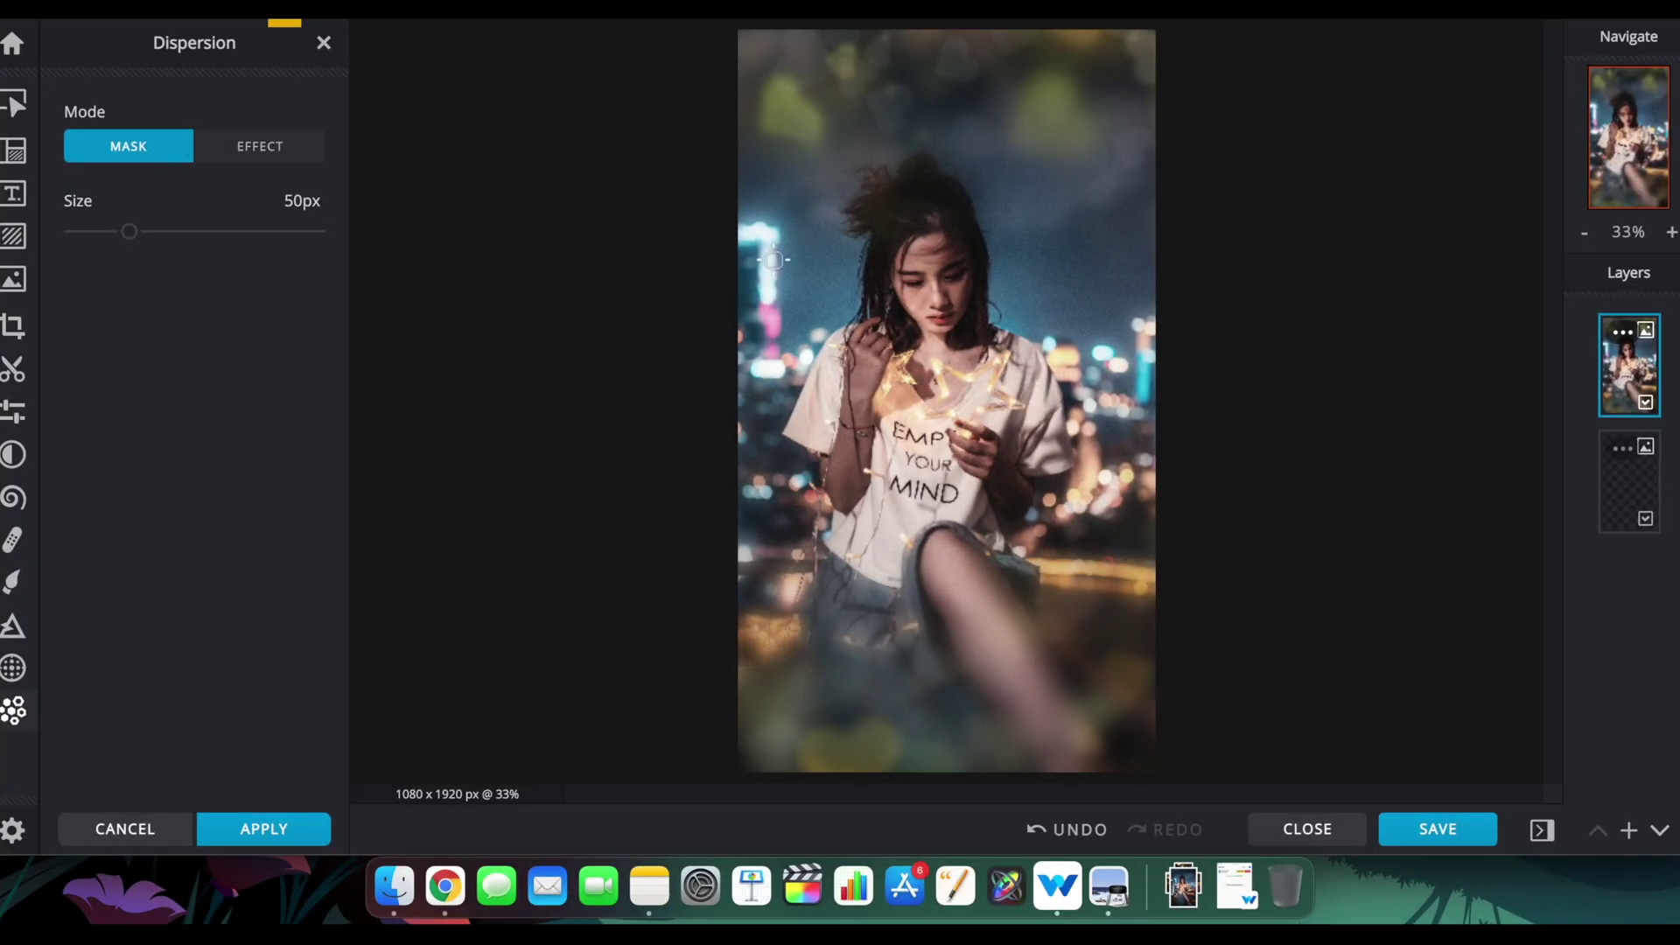
mouse_move(764, 285)
left_mouse_down()
mouse_move(757, 460)
mouse_move(771, 342)
mouse_move(749, 232)
mouse_move(749, 430)
mouse_move(756, 207)
mouse_move(758, 427)
left_mouse_up()
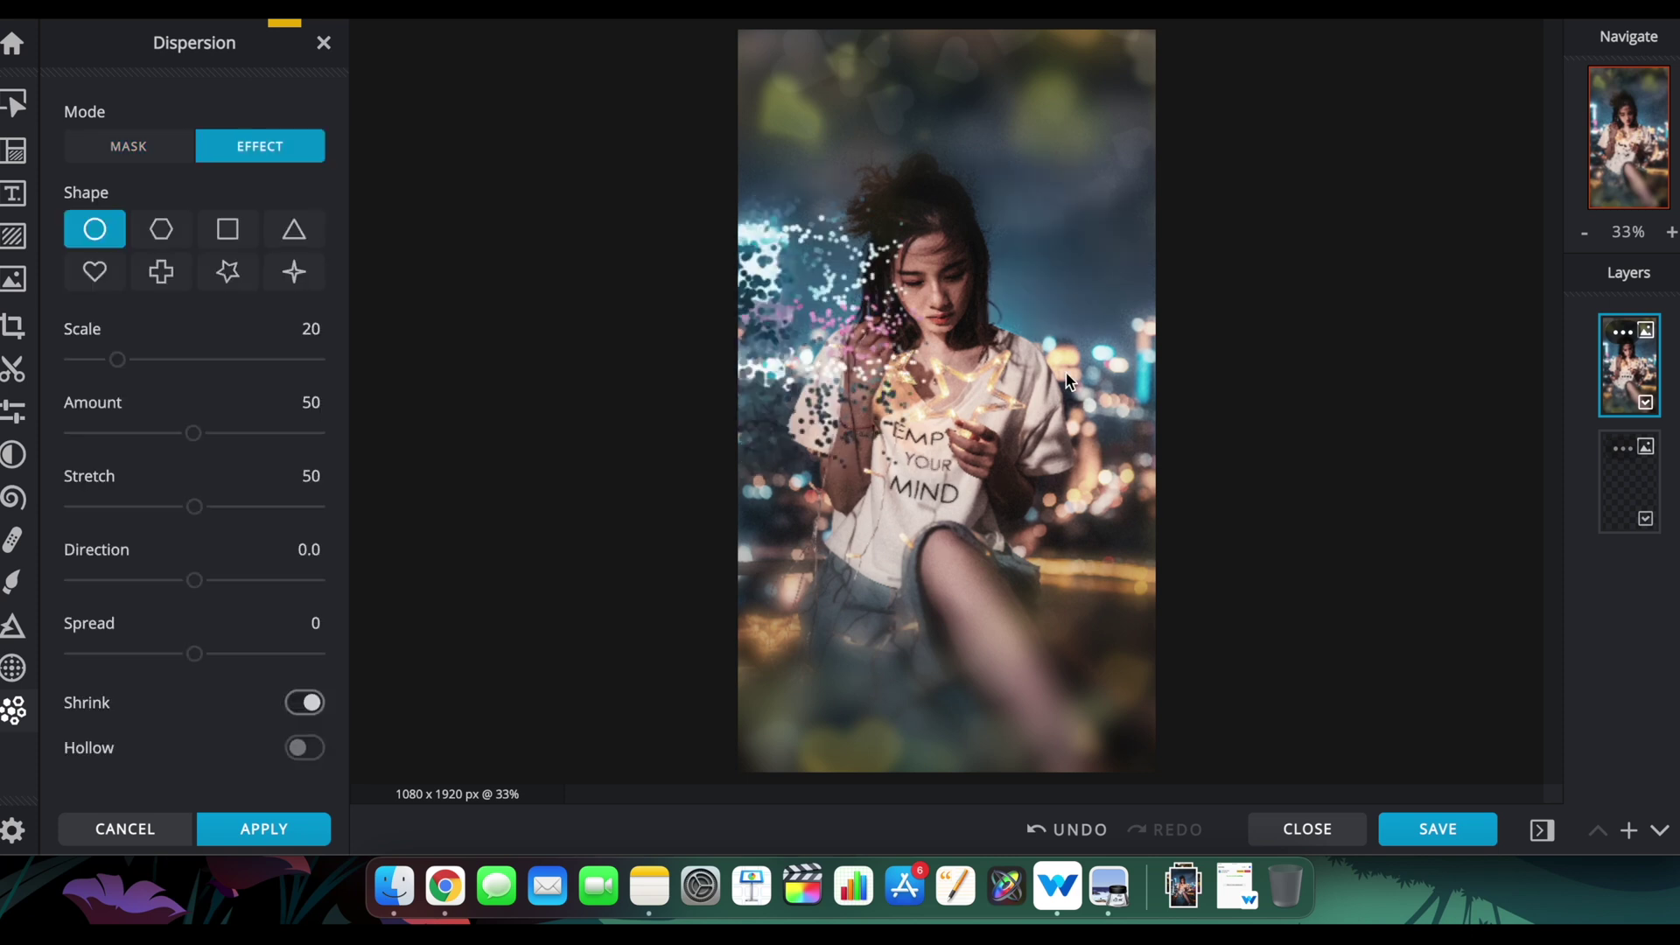
Set the dispersion Scale to 10, use the heart shape, and lower the Amount
mouse_move(125, 368)
left_mouse_down()
mouse_move(78, 365)
mouse_move(140, 366)
mouse_move(95, 361)
left_mouse_up()
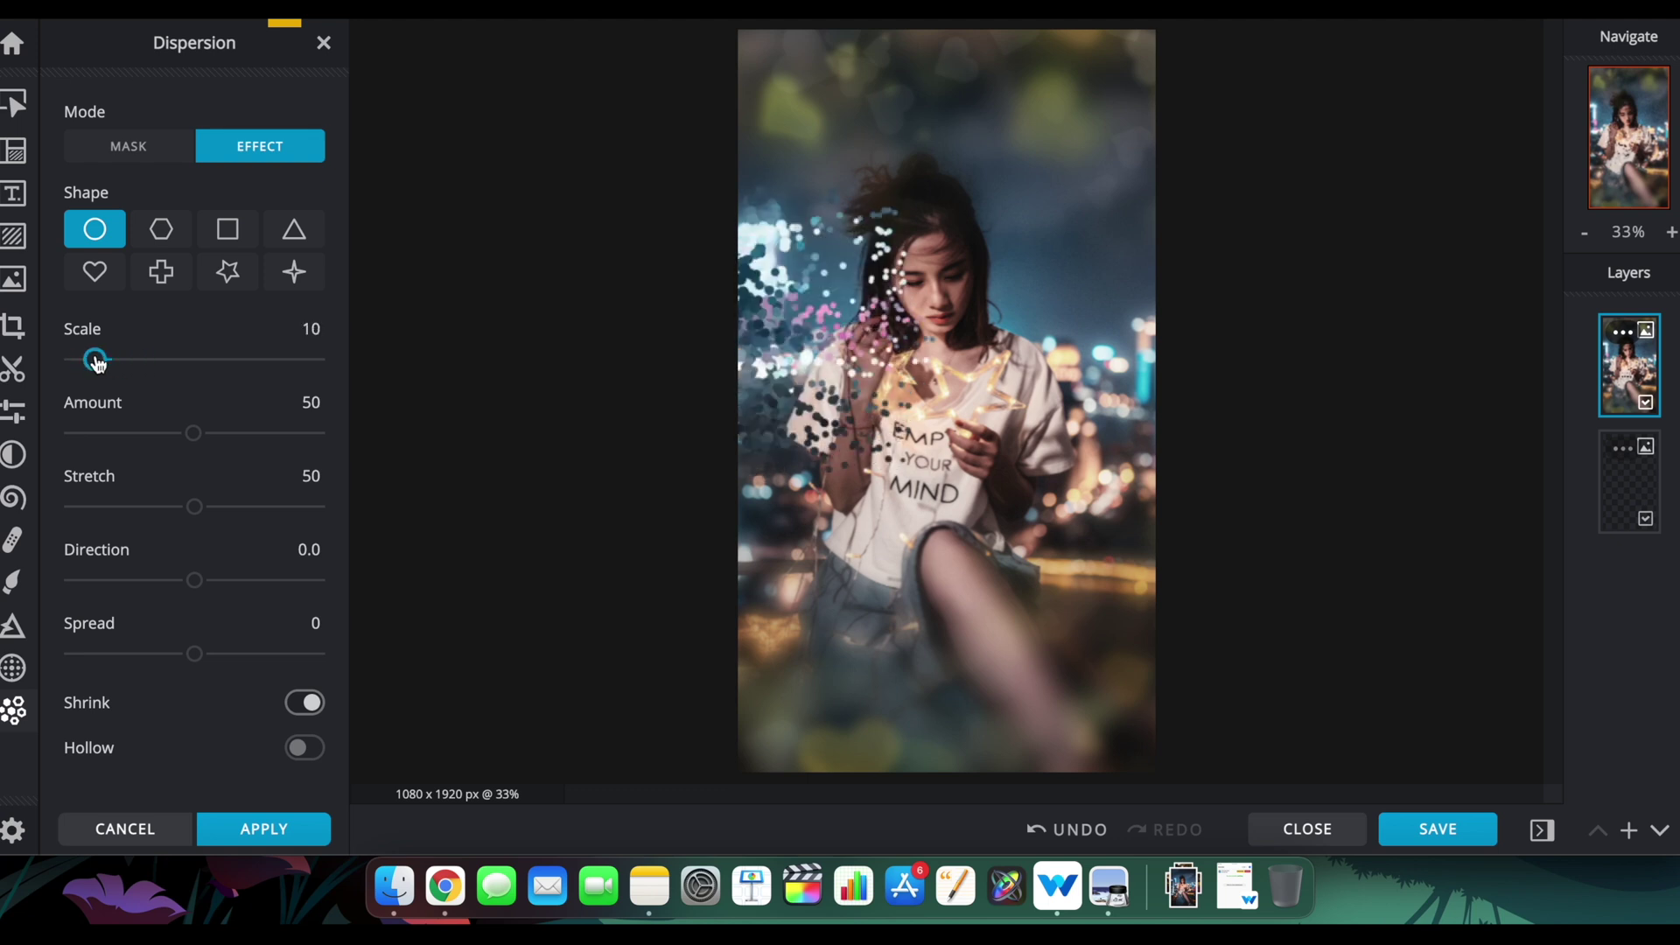
left_click(96, 275)
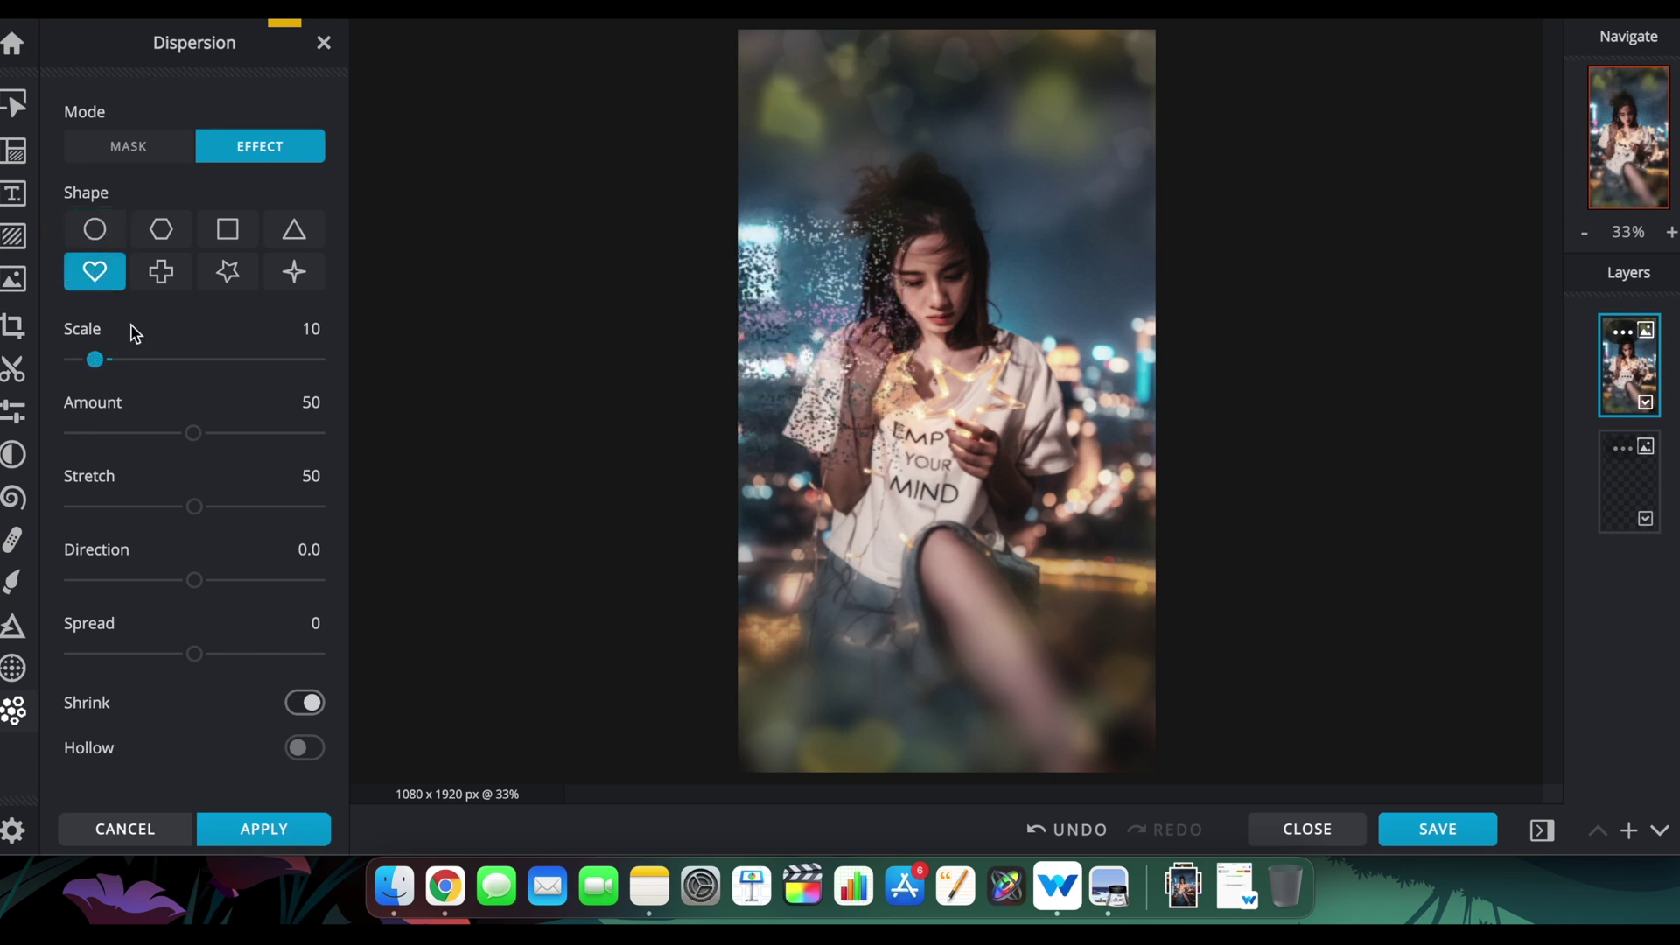
left_click(144, 433)
Mask the city lights behind the woman's other shoulder and disperse them with the cross shape at Scale 16, Amount 69 and Stretch 11
left_click(129, 146)
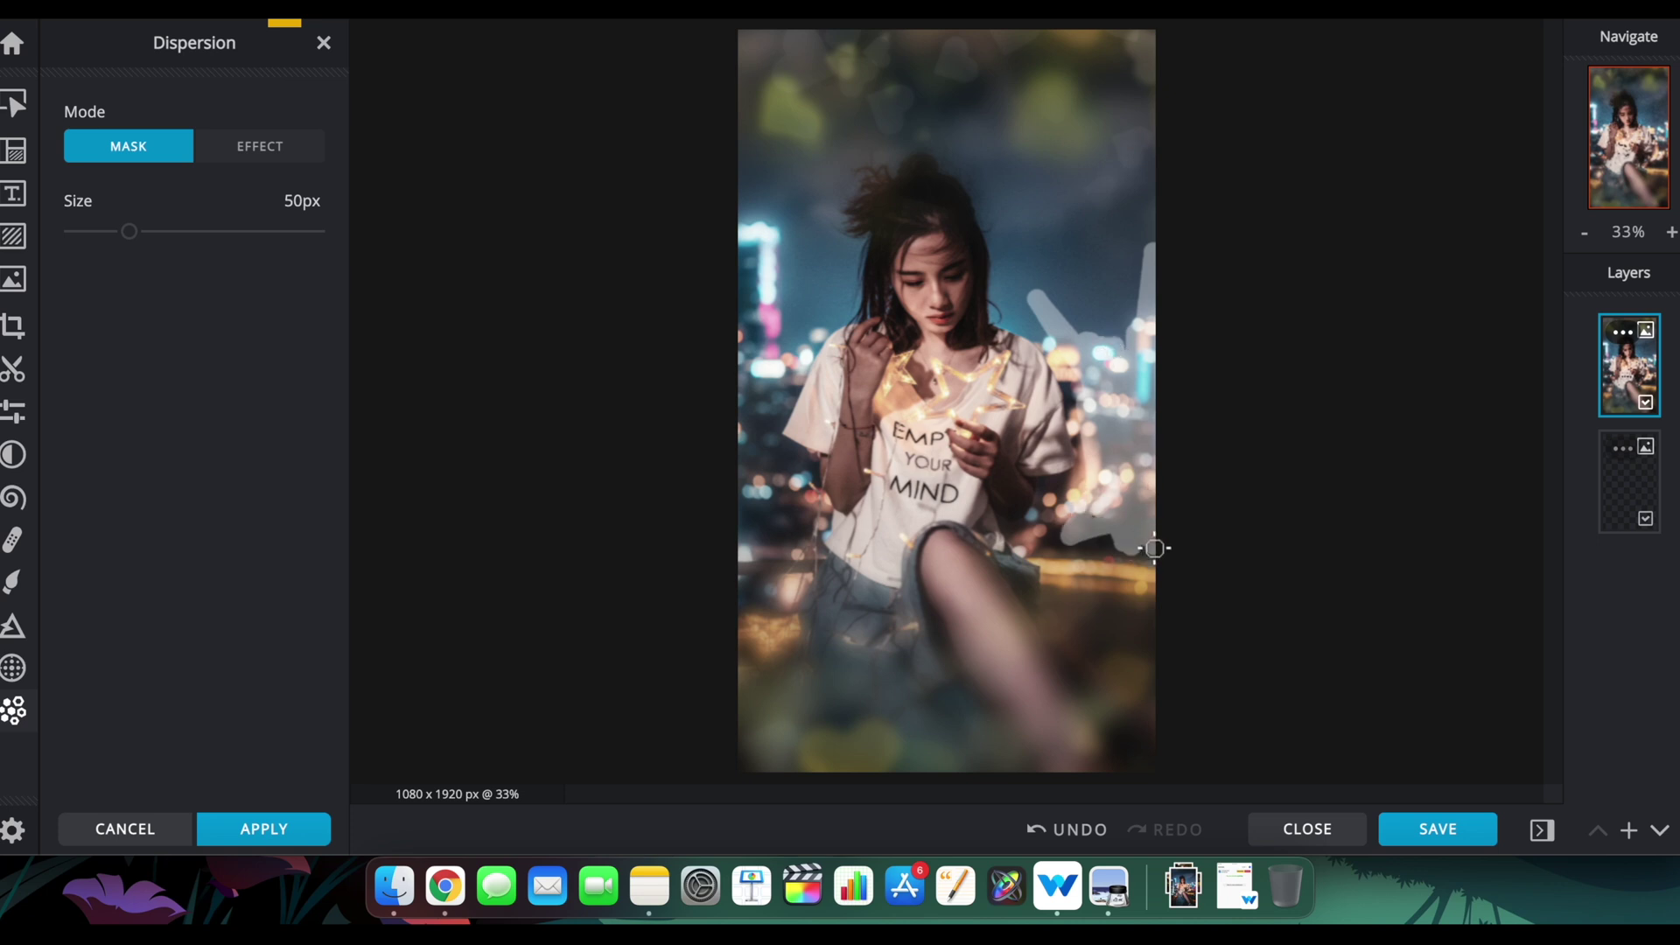
mouse_move(1153, 556)
left_mouse_down()
mouse_move(1092, 501)
mouse_move(1092, 536)
mouse_move(1149, 534)
left_mouse_up()
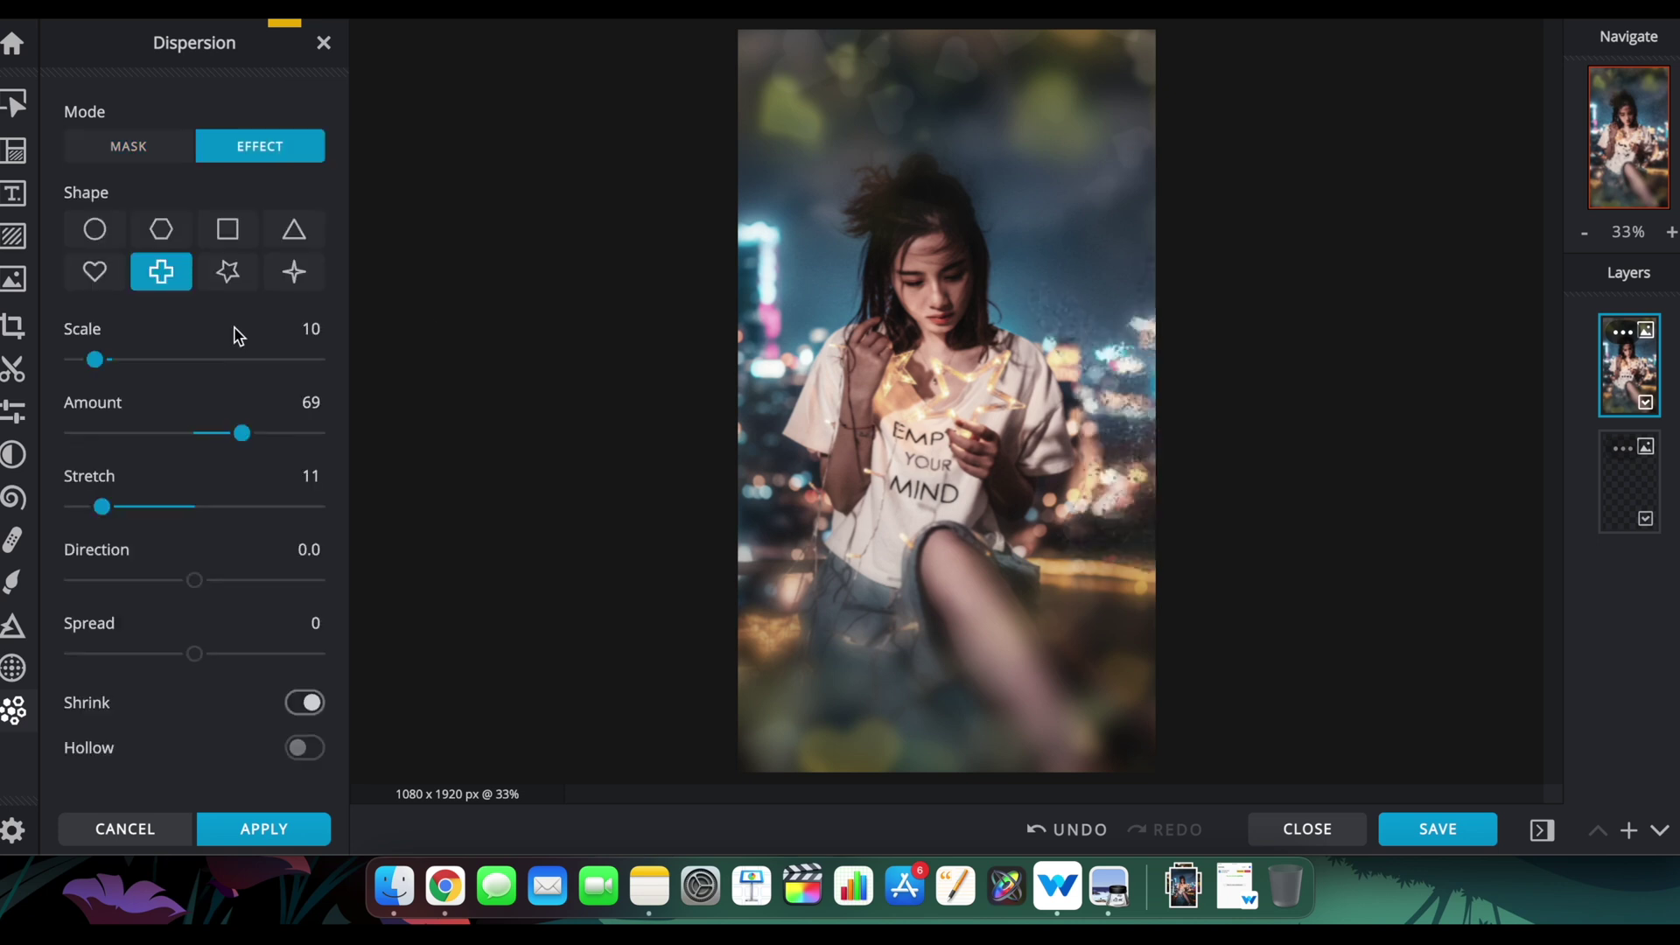
mouse_move(95, 359)
left_mouse_down()
mouse_move(127, 359)
mouse_move(111, 360)
left_mouse_up()
double_click(314, 748)
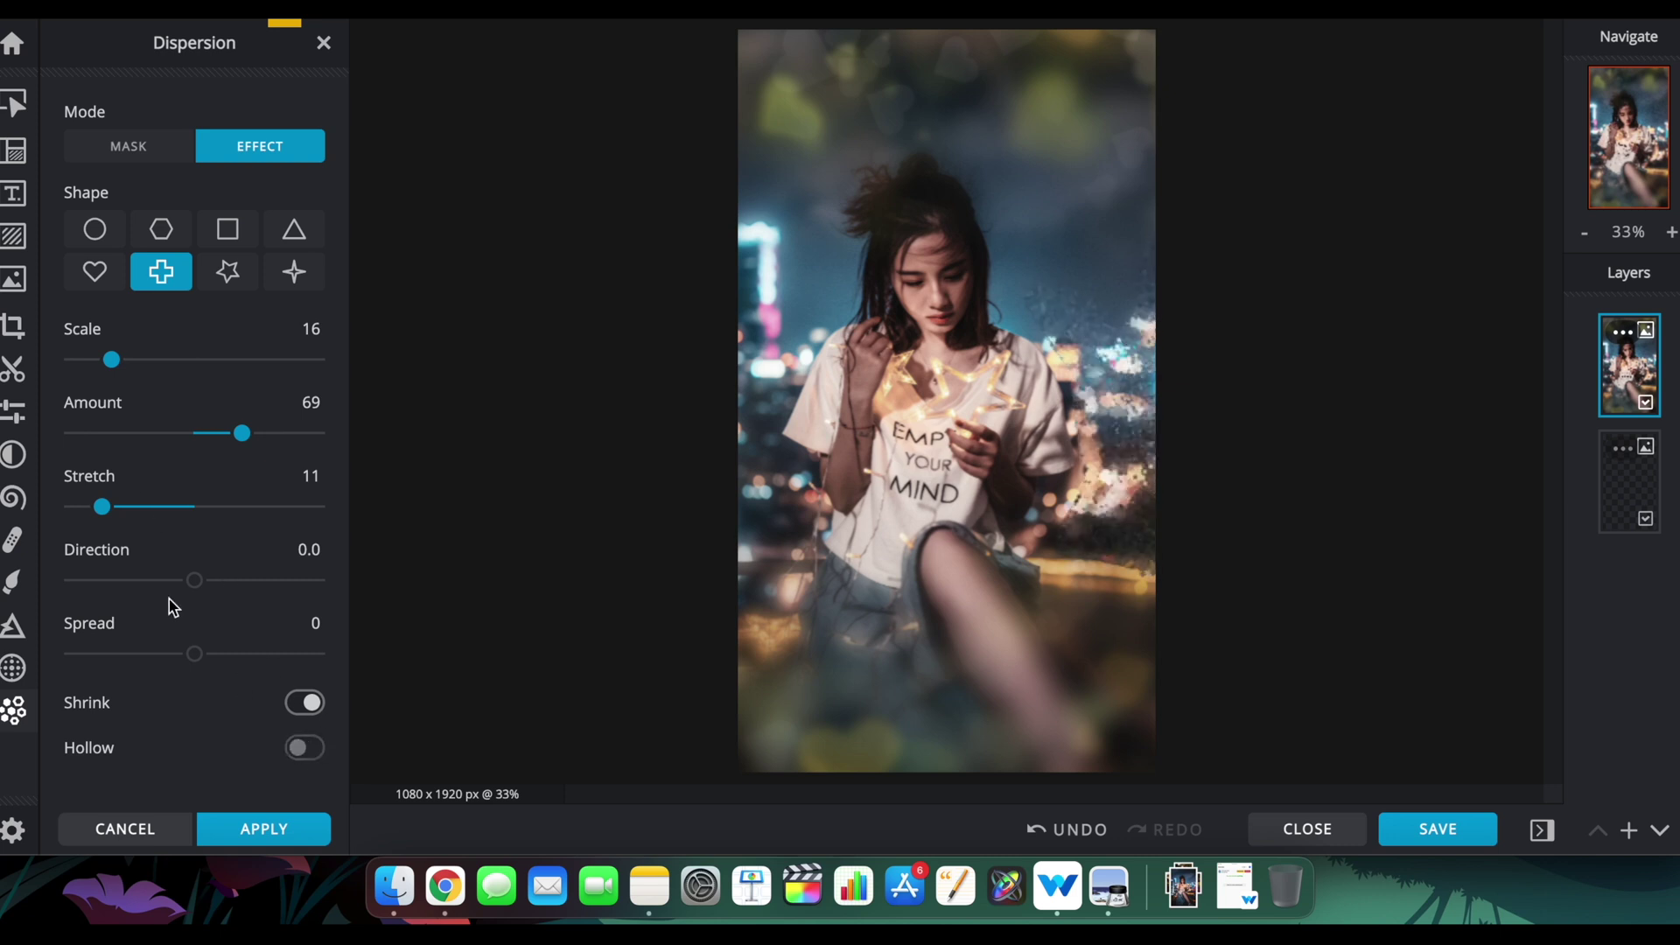
Set the dispersion Direction to 26.3, Spread to -18, Stretch to 31, Amount to 73 and Scale to 12
left_click_drag(194, 580, 255, 580)
mouse_move(194, 654)
left_mouse_down()
mouse_move(212, 654)
mouse_move(170, 654)
left_mouse_up()
left_click(211, 580)
left_click(125, 507)
left_click_drag(125, 507, 99, 506)
left_click_drag(198, 433, 251, 433)
left_click_drag(111, 359, 169, 360)
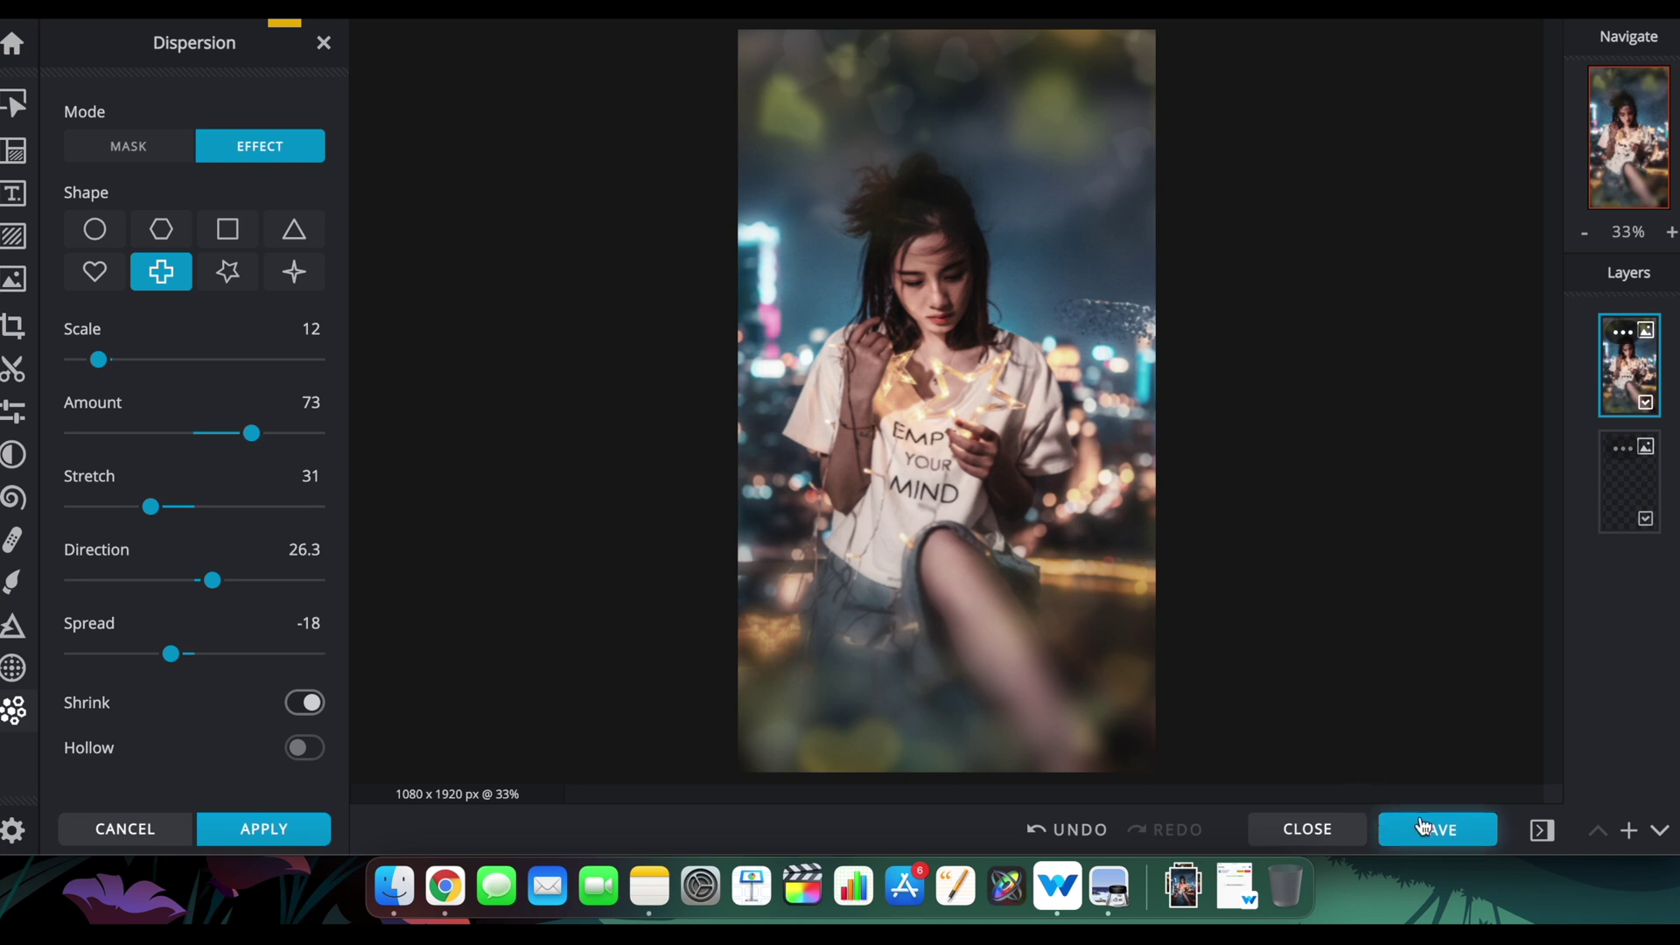
Save the edited portrait as a JPG download and inspect the downloaded picture up close
left_click(1383, 822)
left_click(1206, 745)
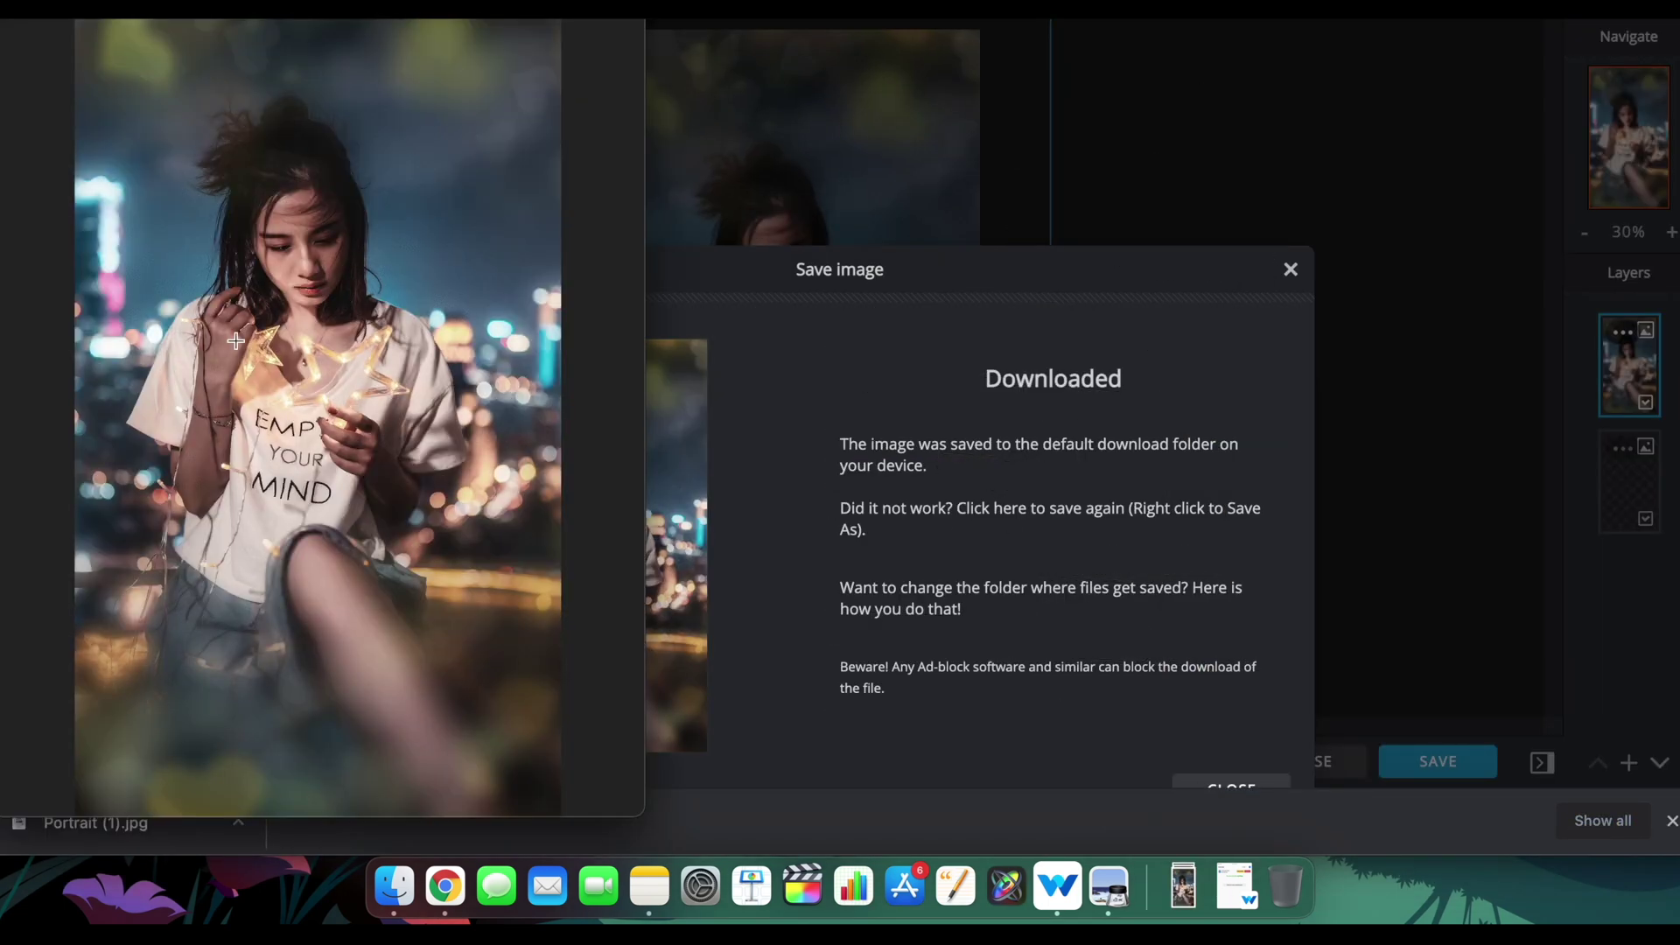
scroll(232, 339, "up", 3)
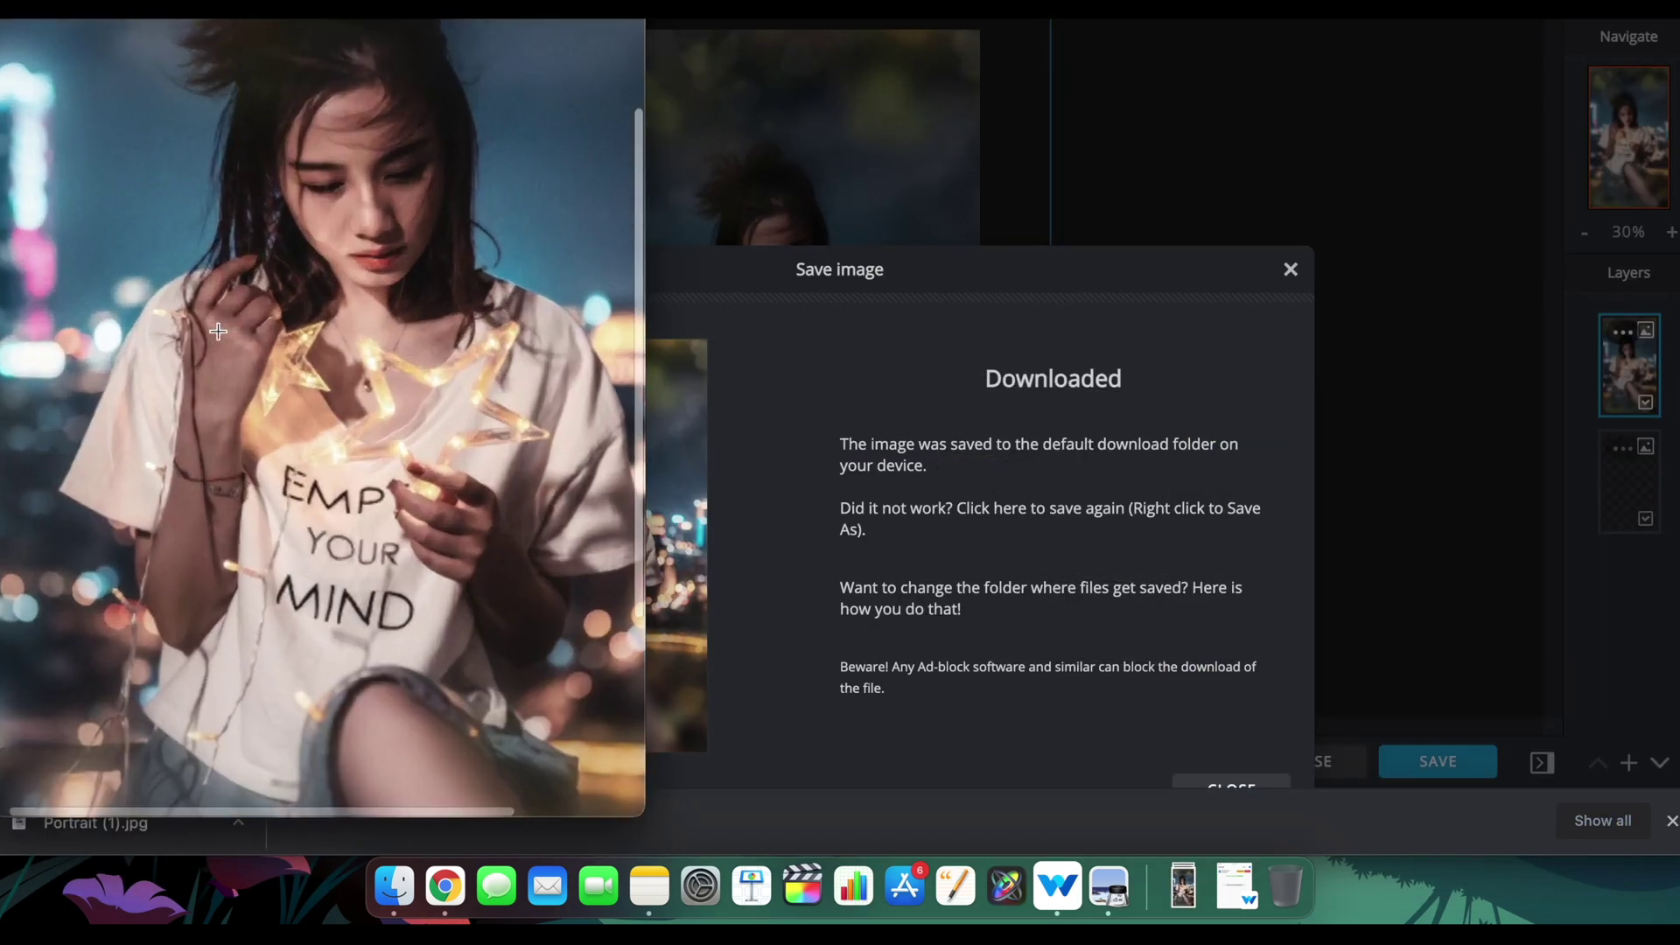
scroll(219, 332, "down", 3)
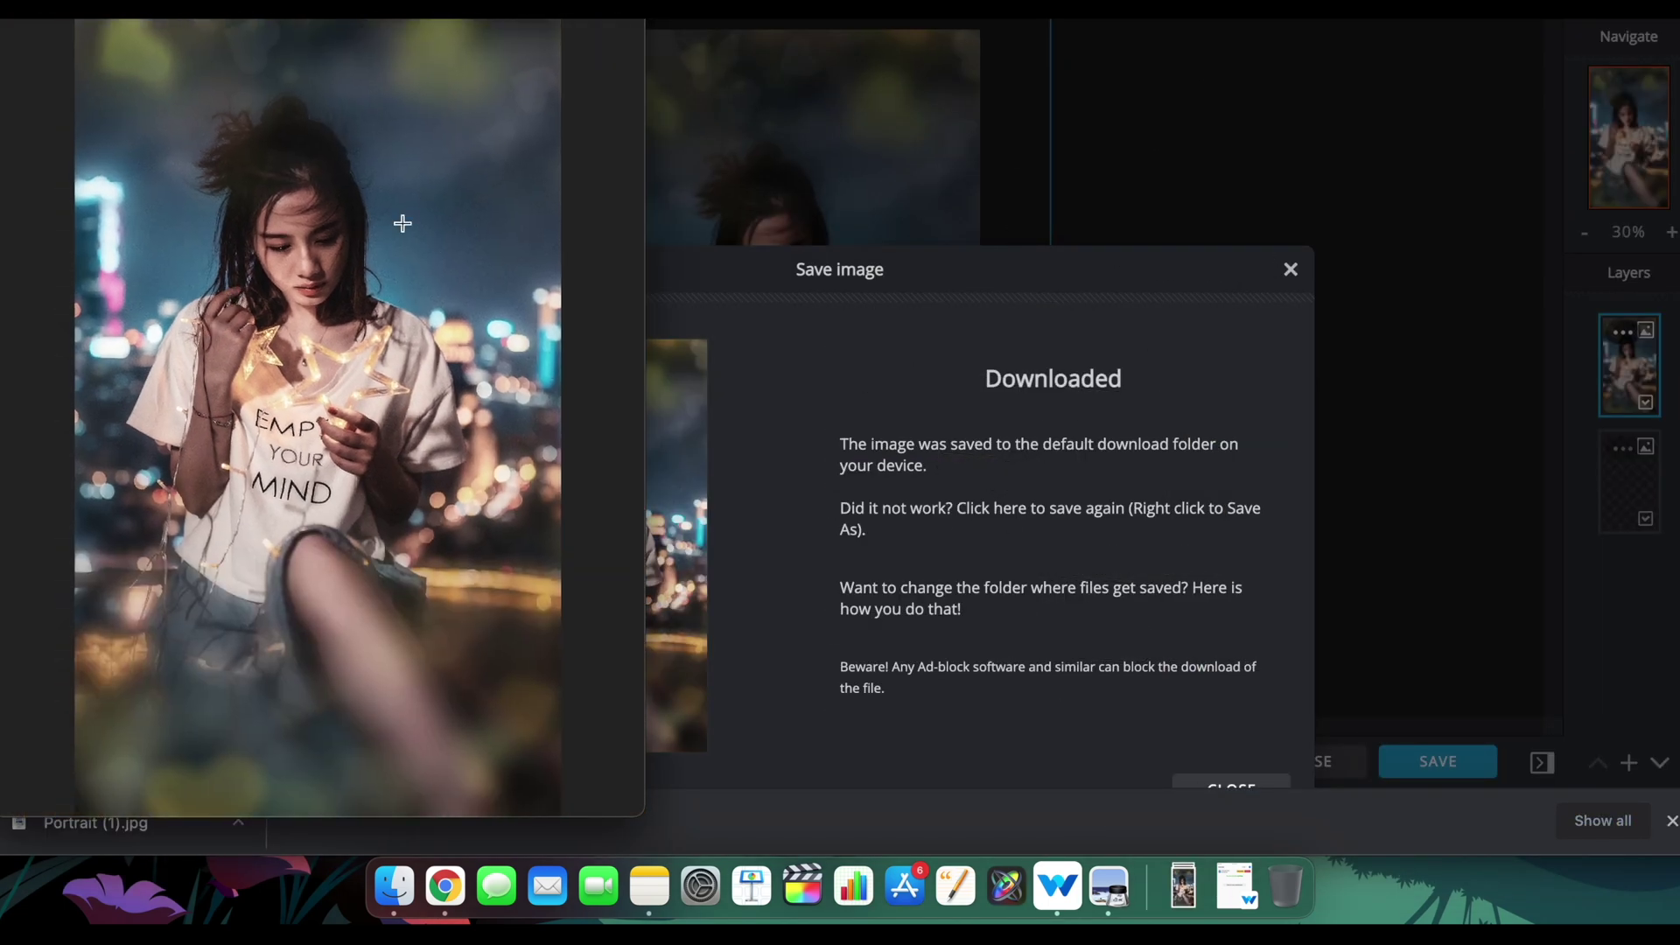